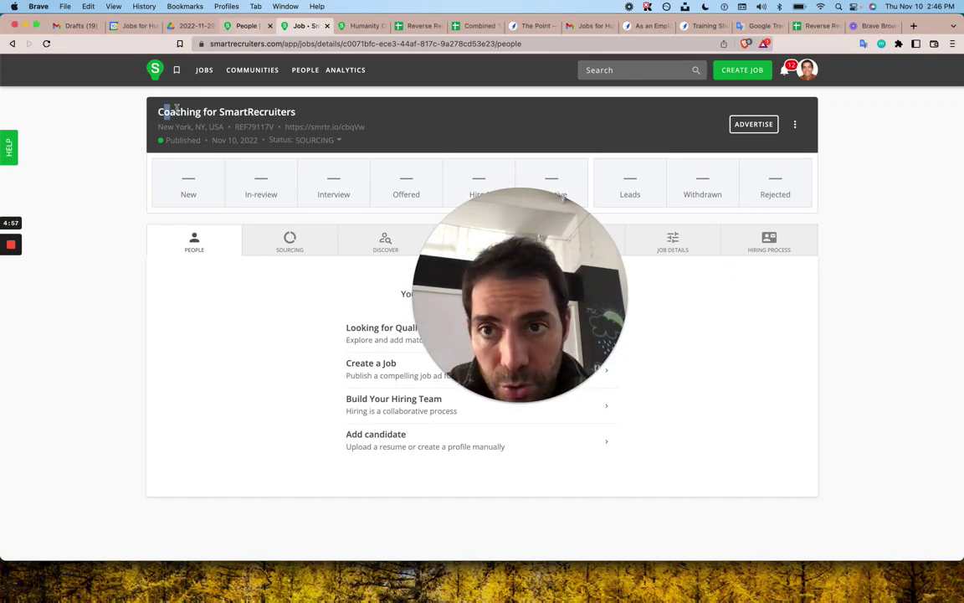
Step: Open the Coaching for SmartRecruiters job's smrtr.io short link in a new tab
drag(161, 110, 253, 98)
click(260, 102)
drag(366, 127, 287, 130)
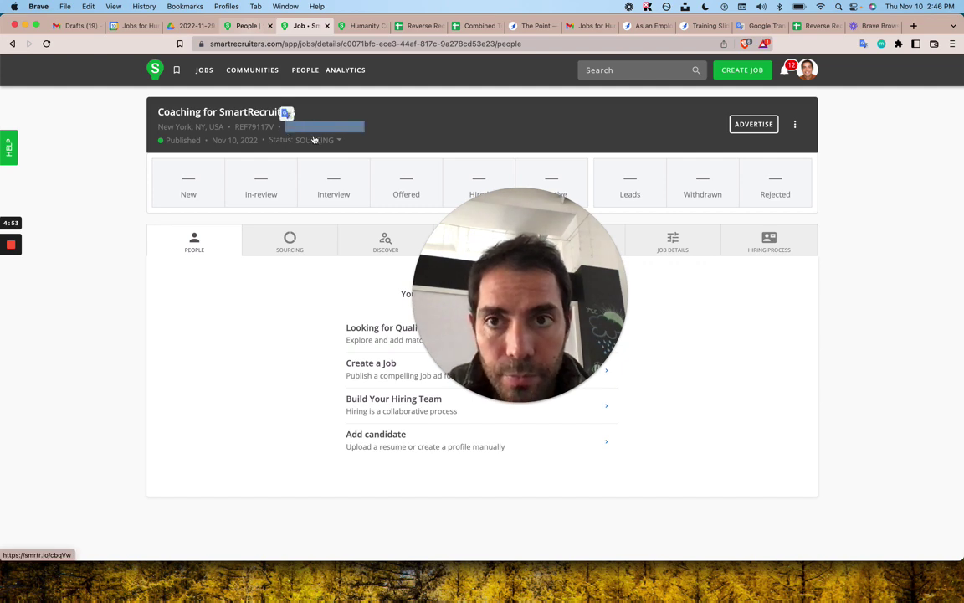
click(314, 128)
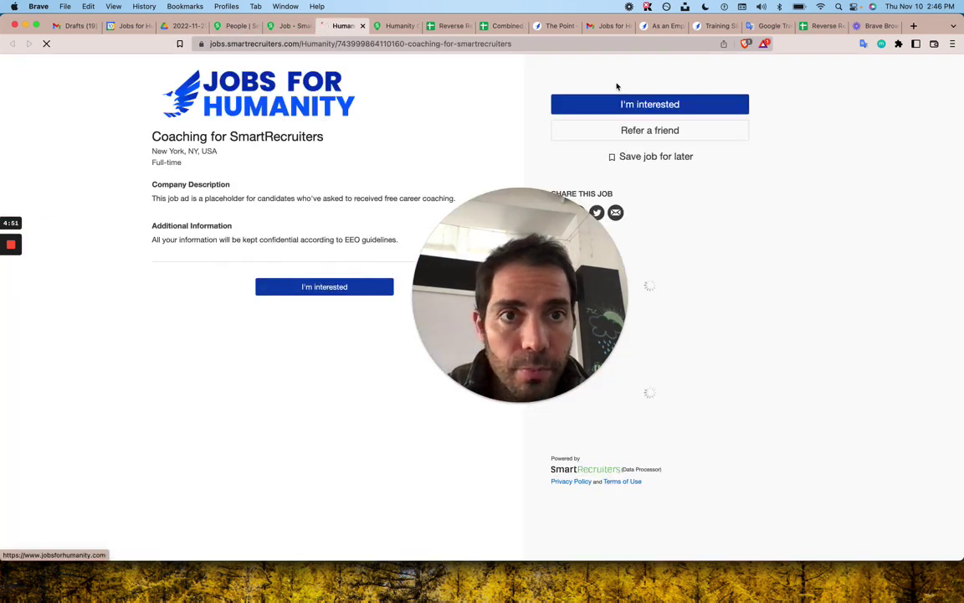
Step: Preview the one-click 'I'm interested' apply form, then close the public job ad
click(615, 104)
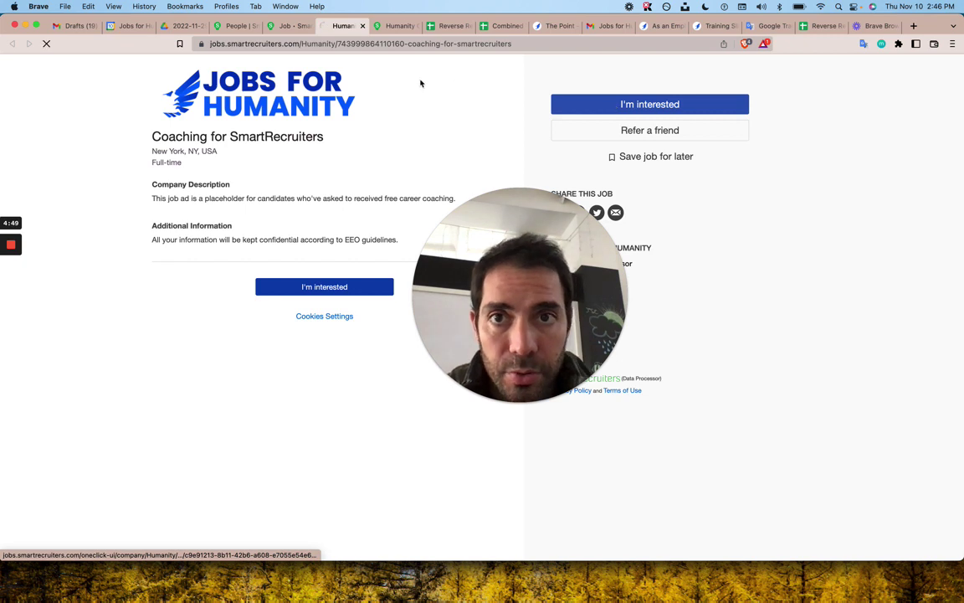
click(348, 45)
key(super+c)
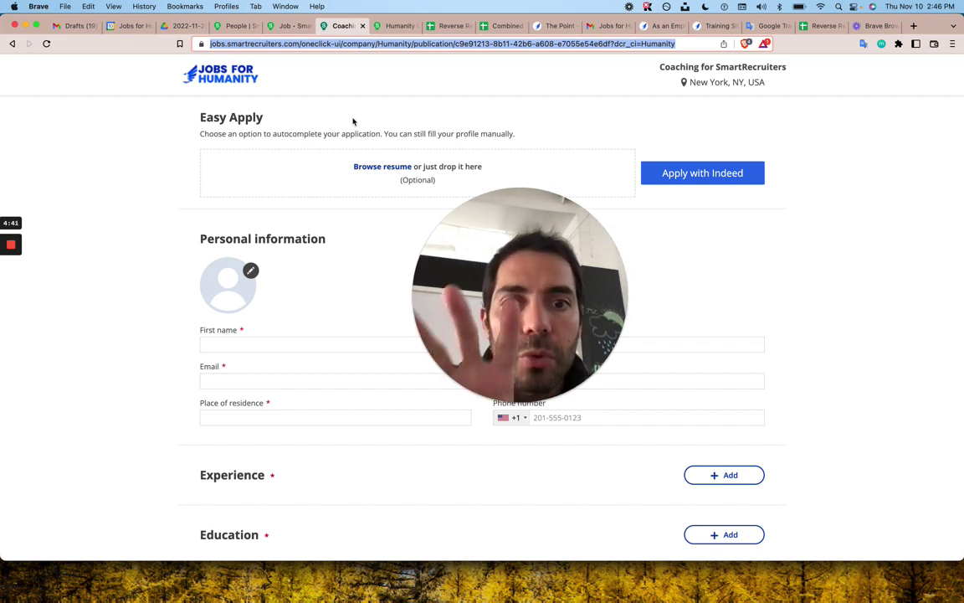
scroll(314, 174, left, 10)
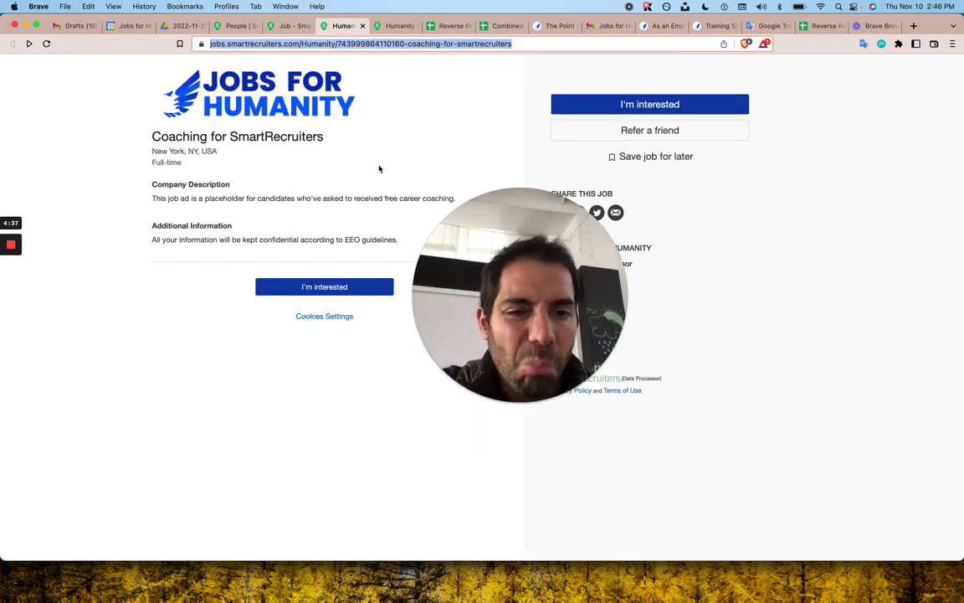
key(super+w)
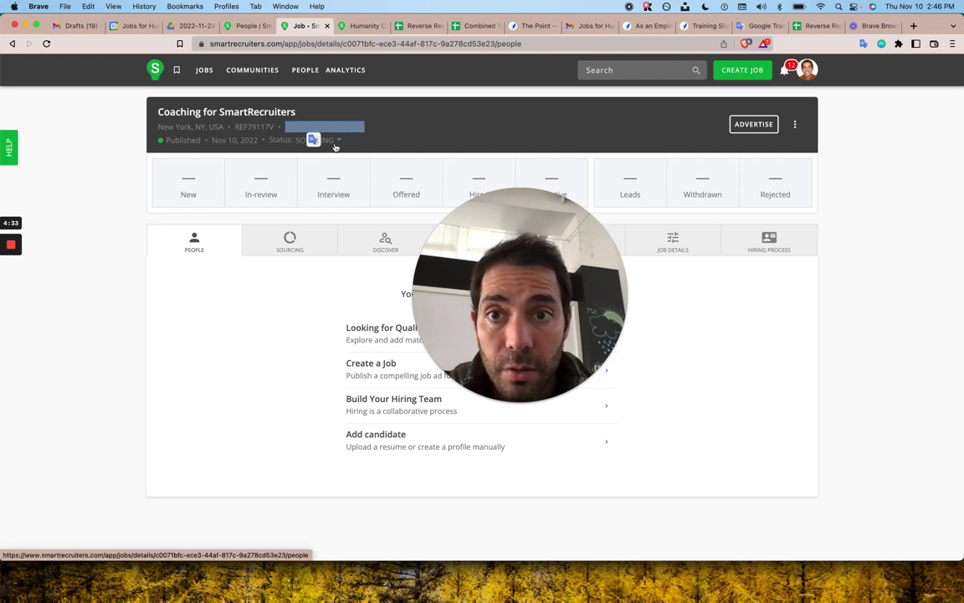
Step: Paste the apply-form URL into People Search and delete it, then go to the Reverse Recruiting sheet
key(ctrl+shift+Tab)
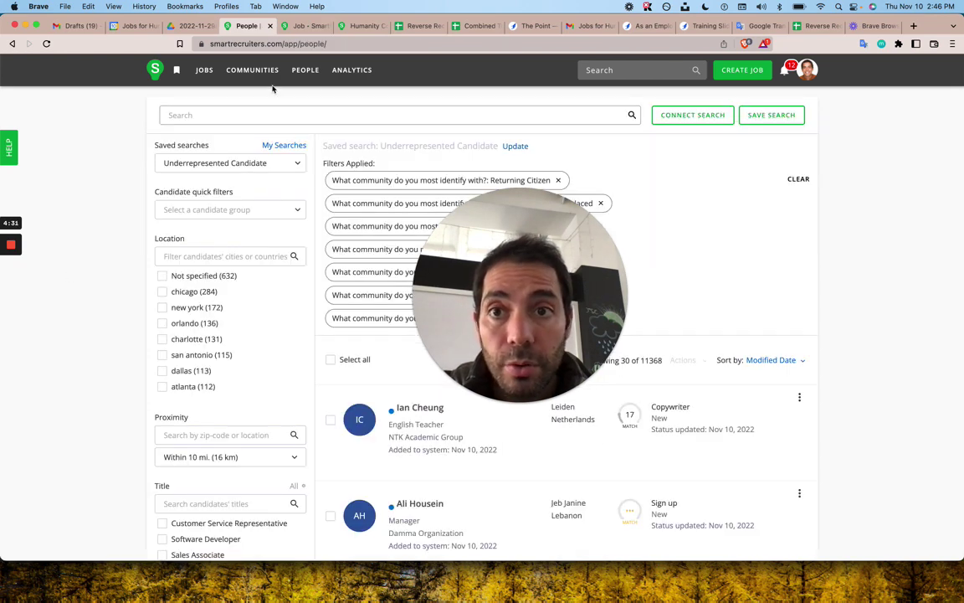
click(485, 333)
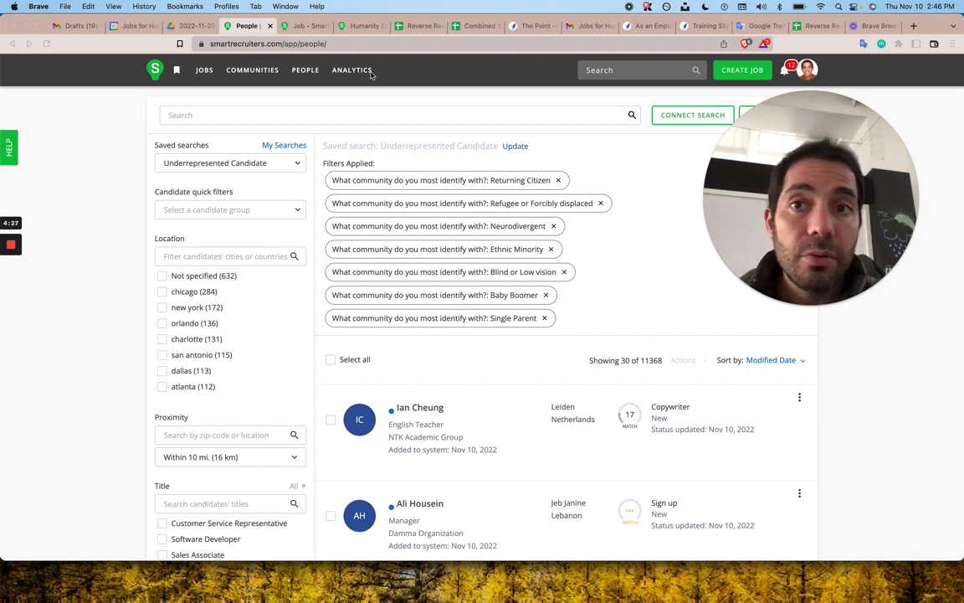
click(282, 116)
key(super+v)
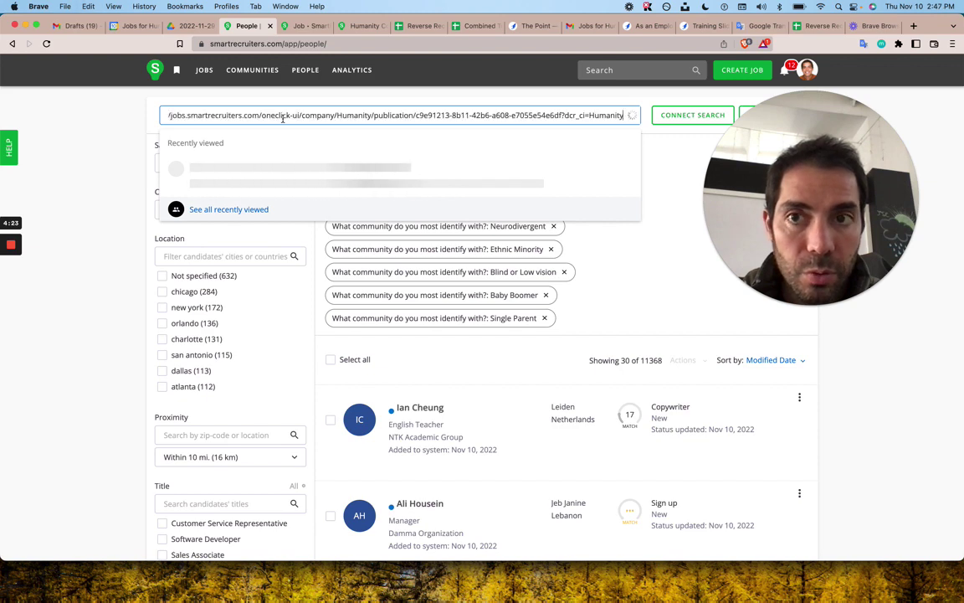
key(super+a)
key(BackSpace)
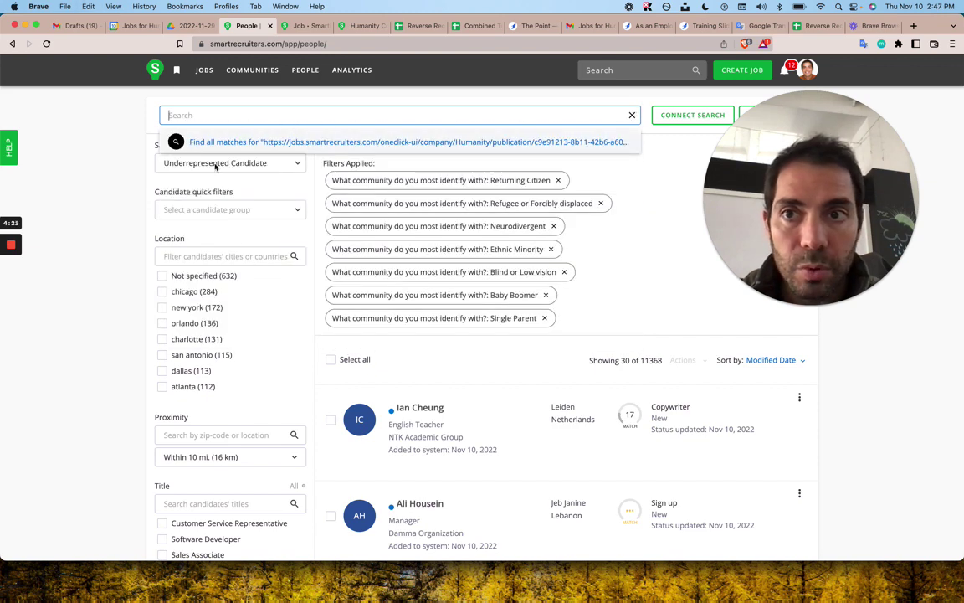
click(104, 201)
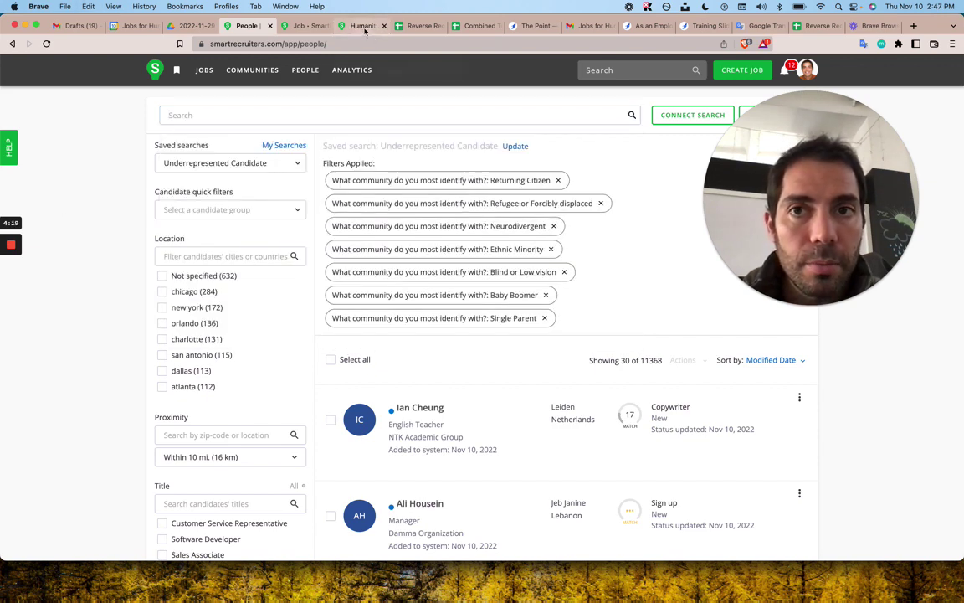
click(416, 26)
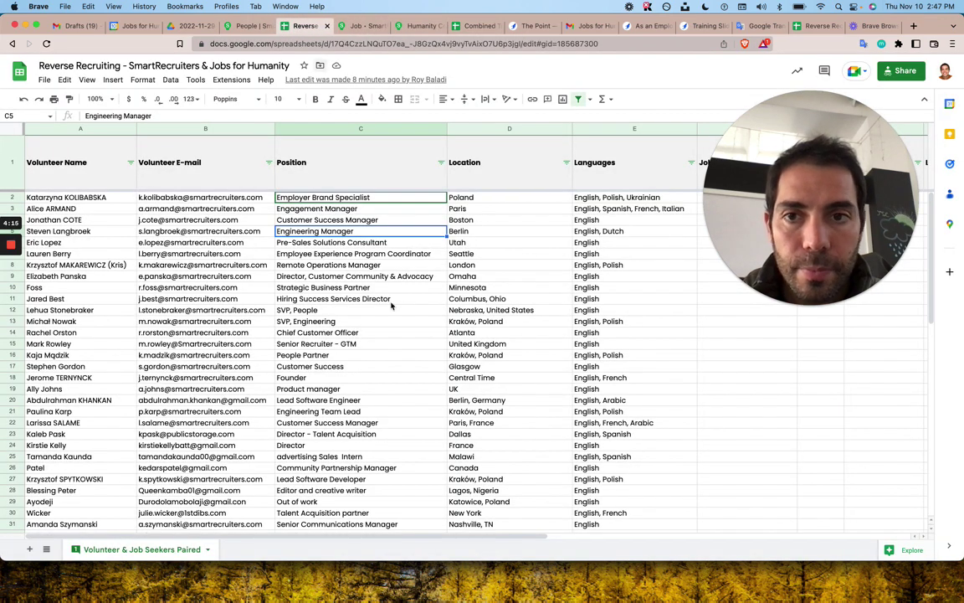
Step: Sort the volunteer rows A→Z by the Location column
click(341, 301)
key(super+Up)
key(Down)
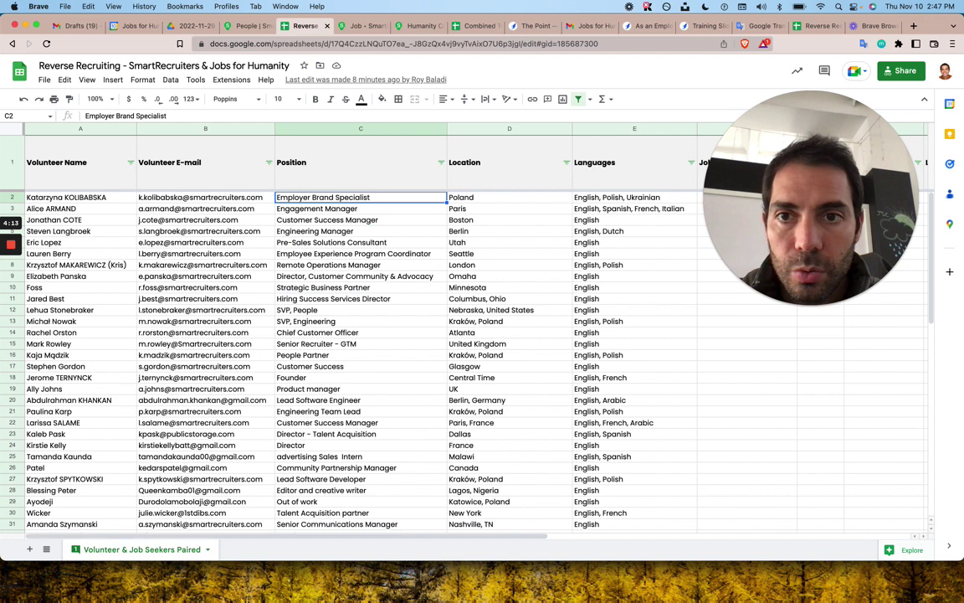
click(509, 150)
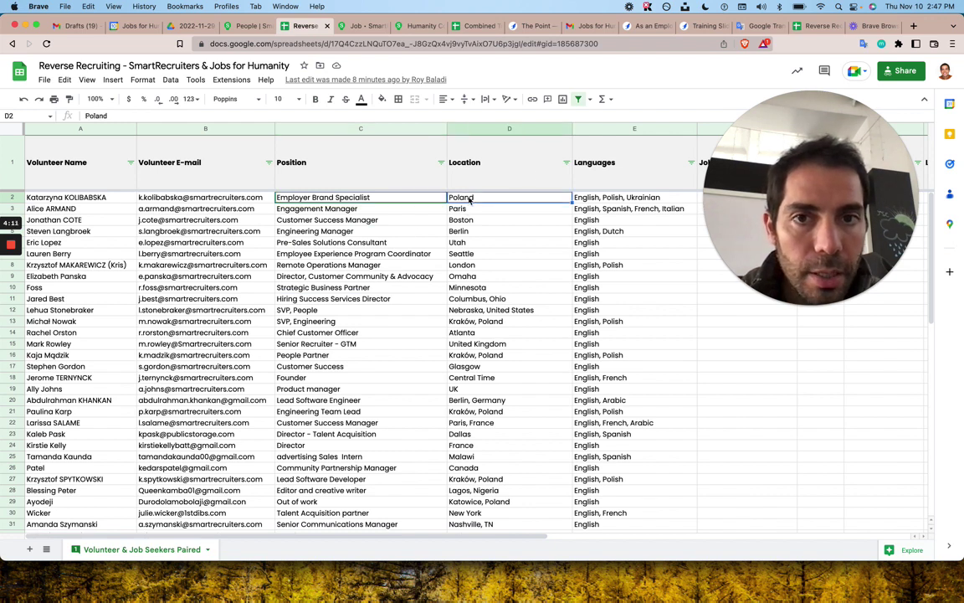
key(super+alt+r)
click(524, 191)
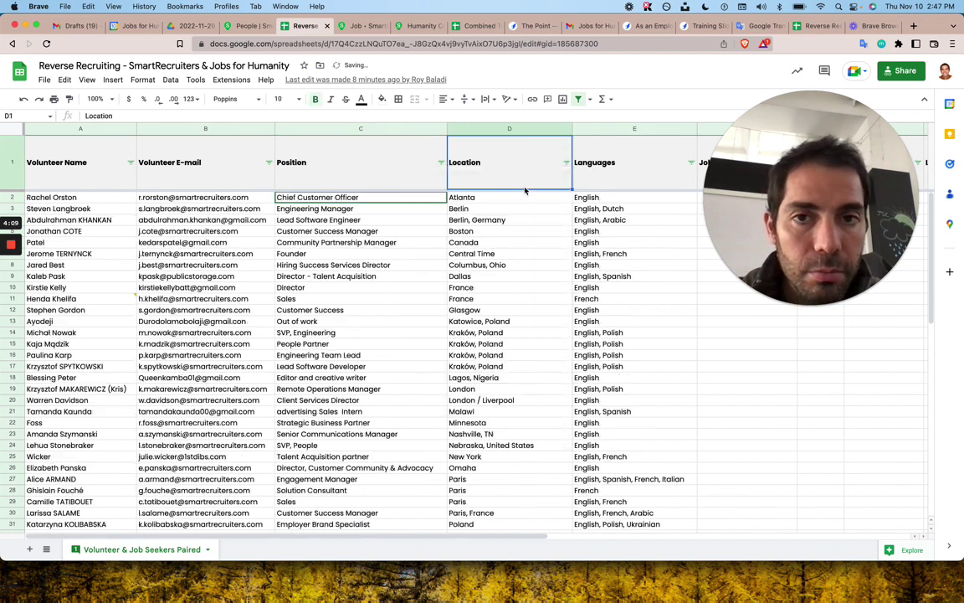
Step: Select the Poland volunteers' positions and locations in C13:D17
key(Down)
key(Down)
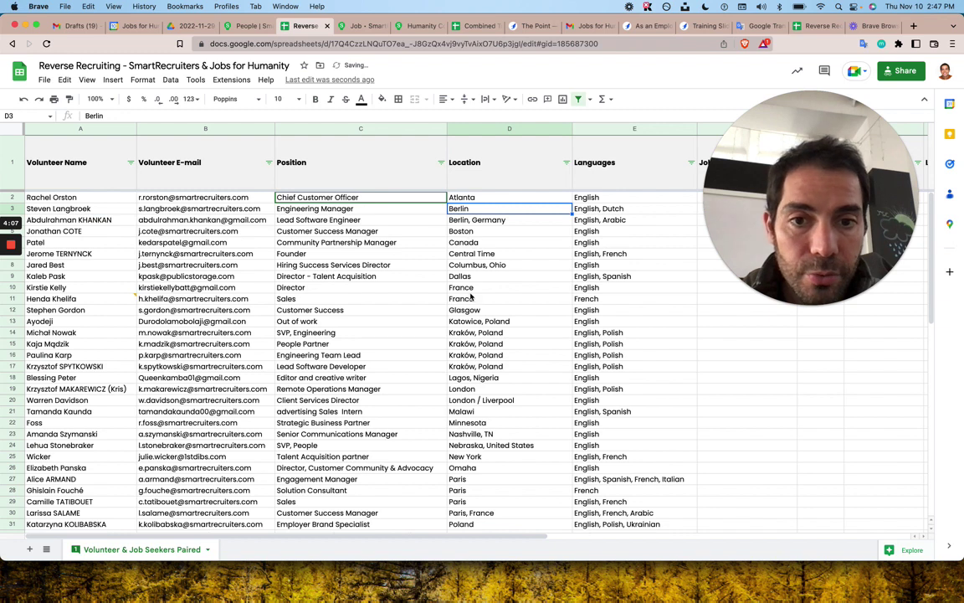
click(483, 323)
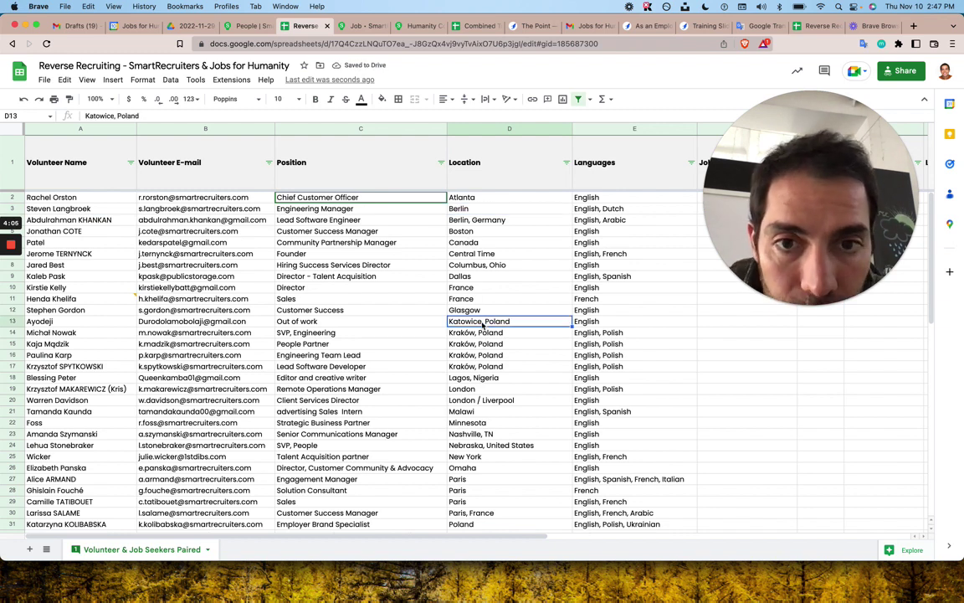
key(shift+Down)
key(shift+Down)
key(shift+Down)
key(shift+Down)
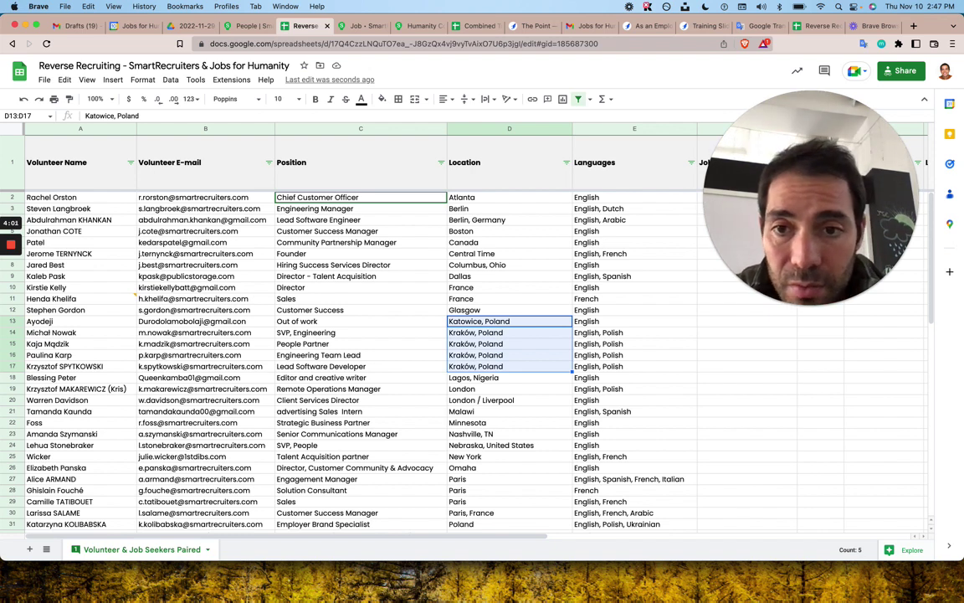
key(shift+Left)
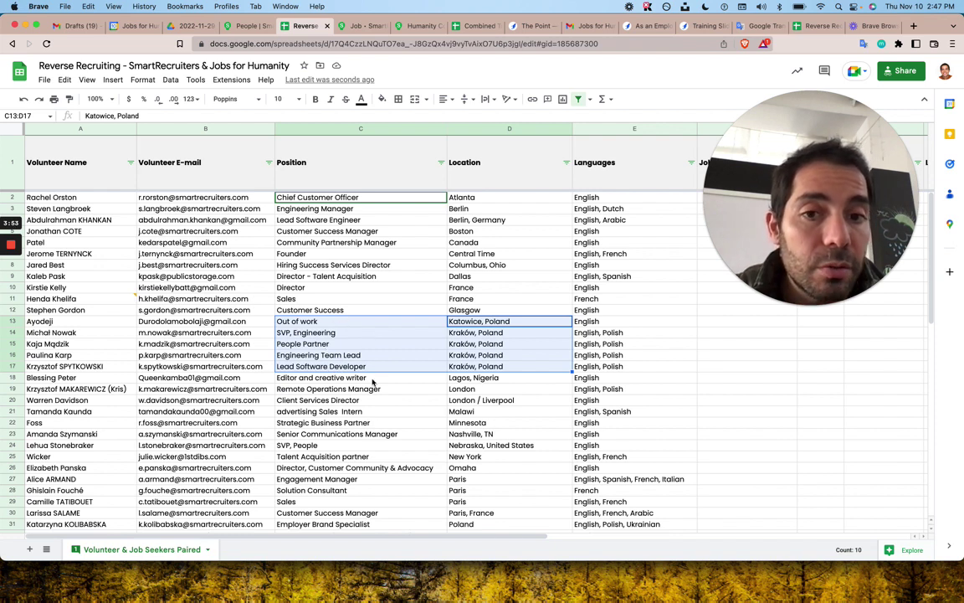
key(ctrl+Tab)
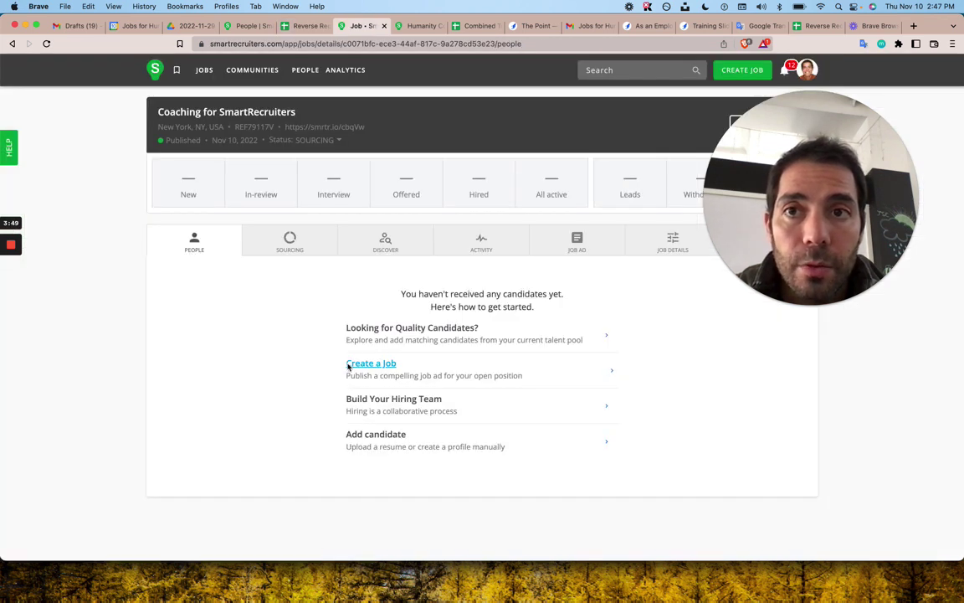
Step: Filter the candidate search's Location to Poland
key(ctrl+shift+Tab)
key(ctrl+shift+Tab)
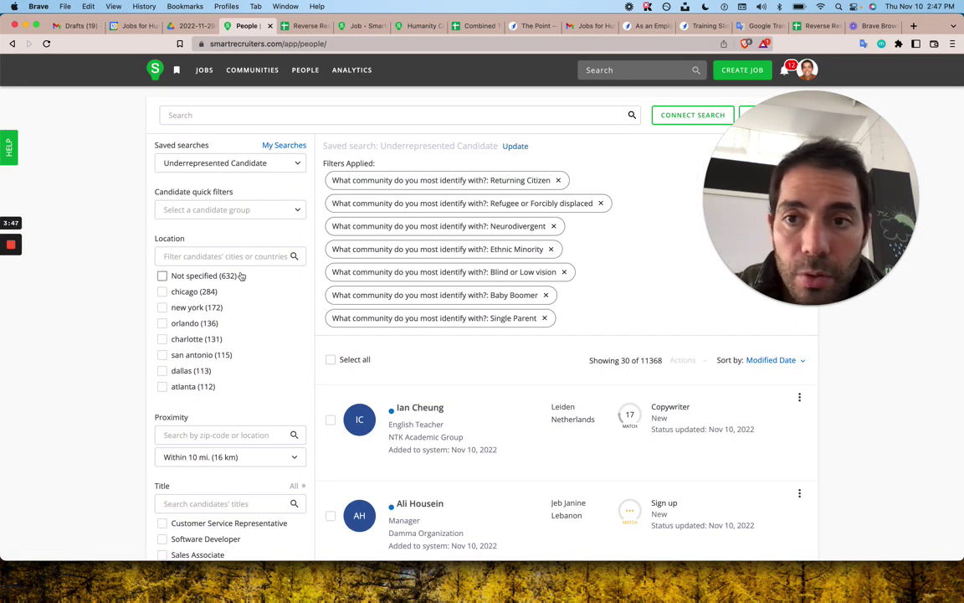
click(215, 250)
text(poland)
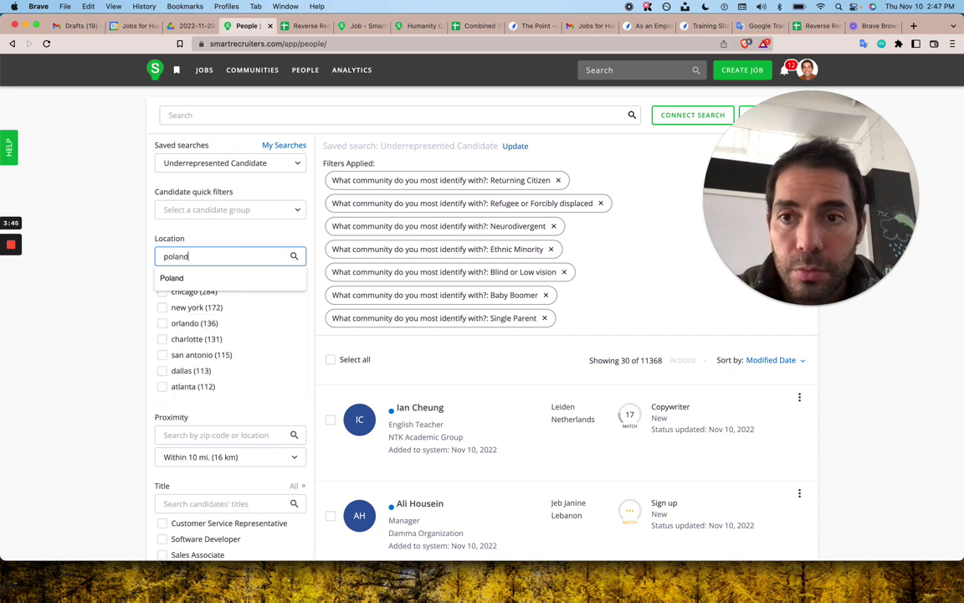
click(199, 283)
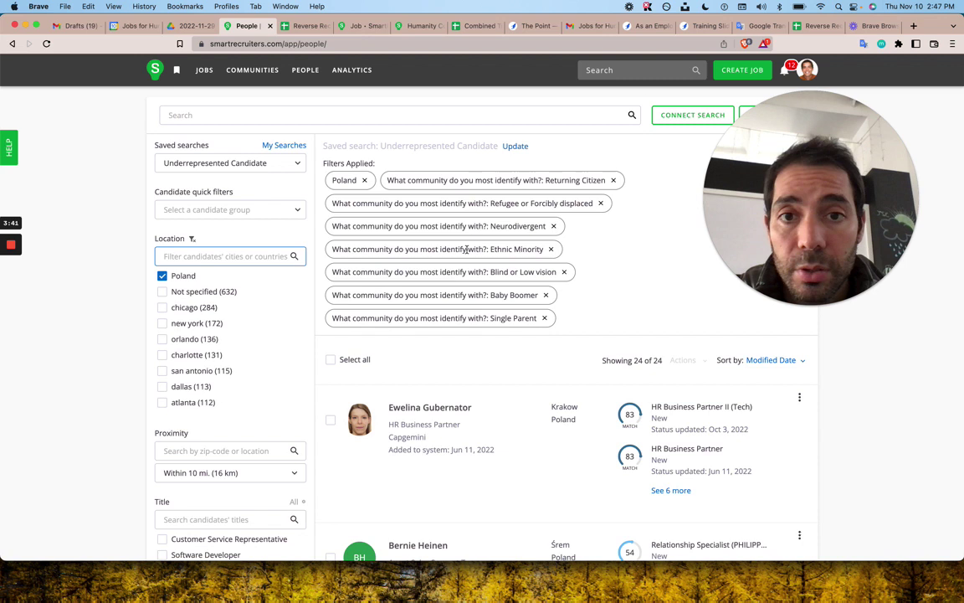
drag(801, 216, 756, 307)
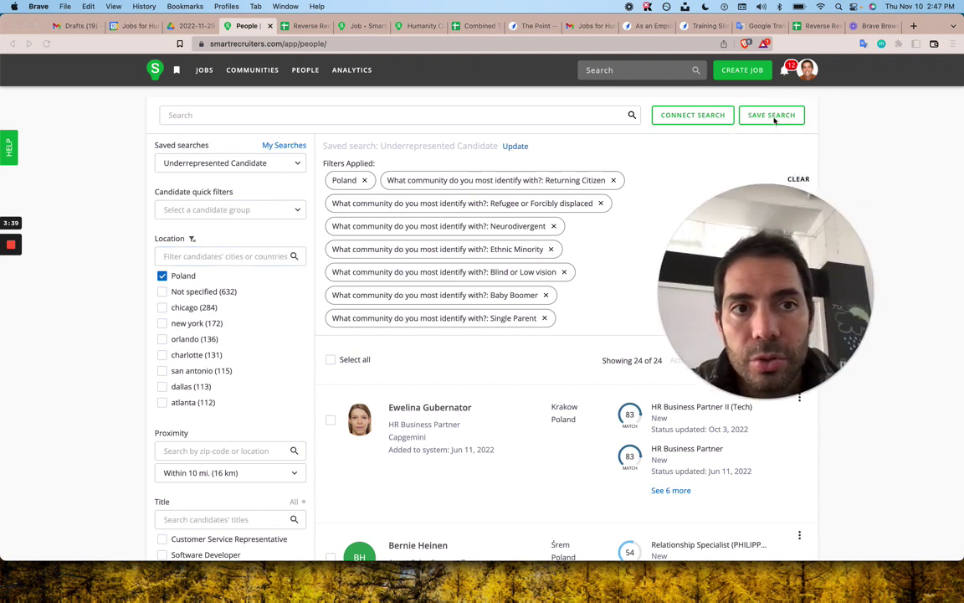
Step: Check the saved searches list, then scroll through the 24 Poland underrepresented candidates
click(269, 162)
scroll(243, 288, down, 1)
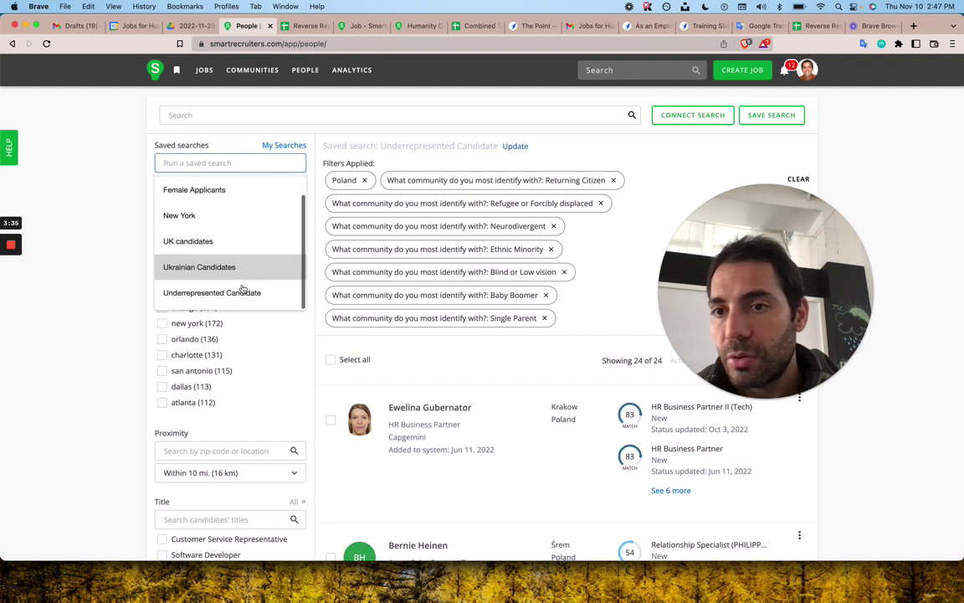
scroll(241, 289, up, 1)
key(Escape)
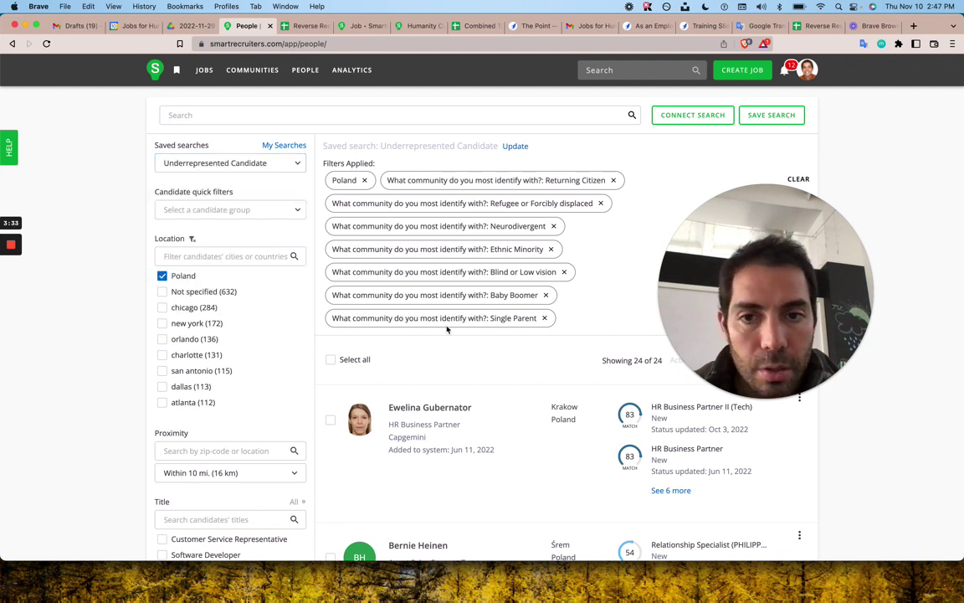
drag(743, 286, 751, 172)
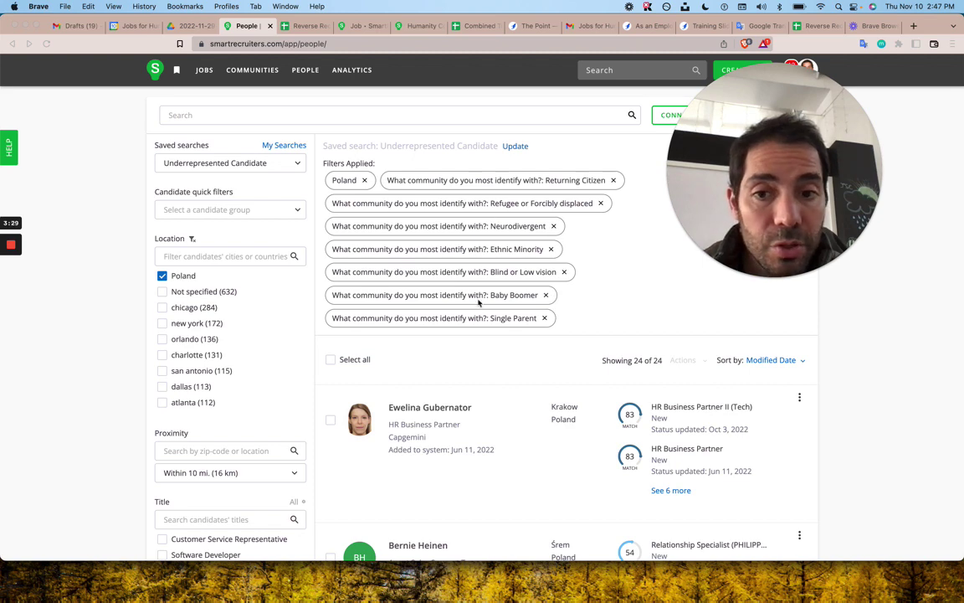
scroll(493, 382, down, 4)
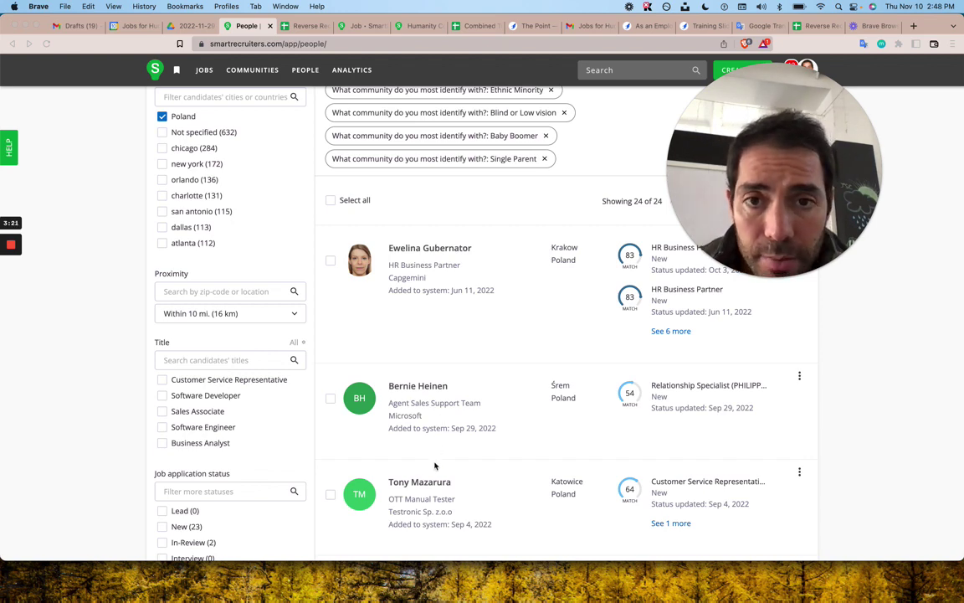
scroll(435, 466, down, 5)
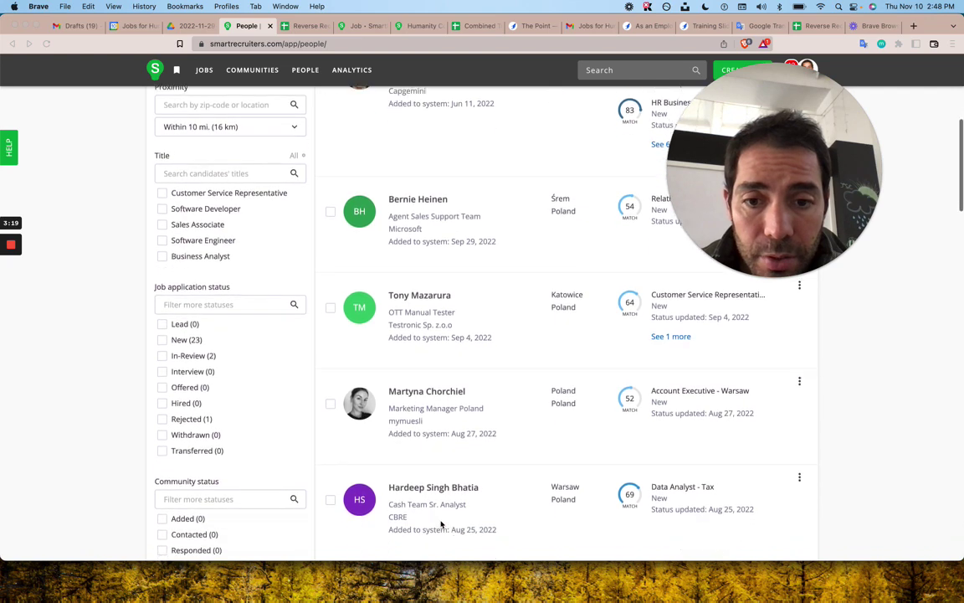
scroll(442, 524, down, 8)
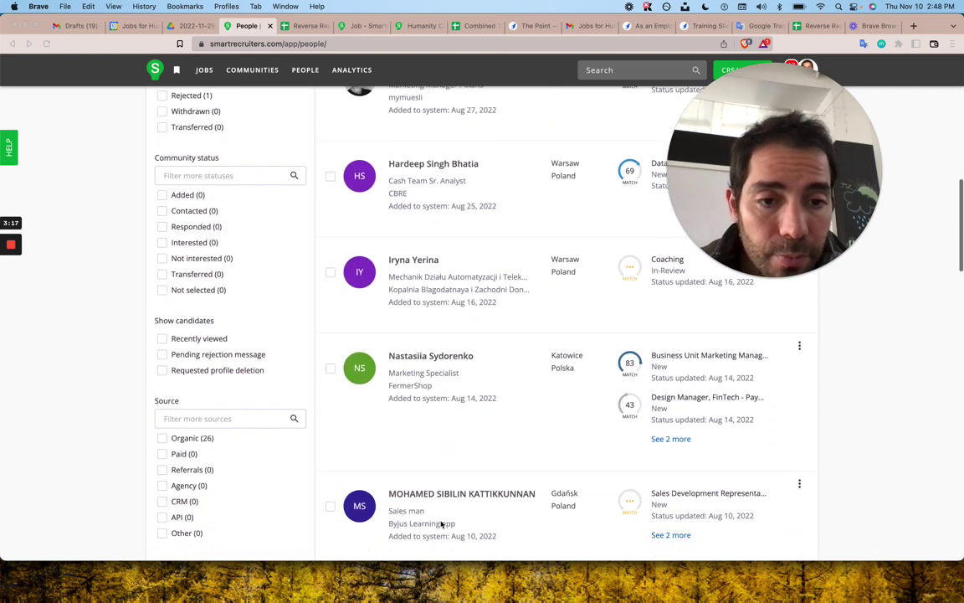
scroll(441, 524, down, 3)
scroll(441, 524, up, 3)
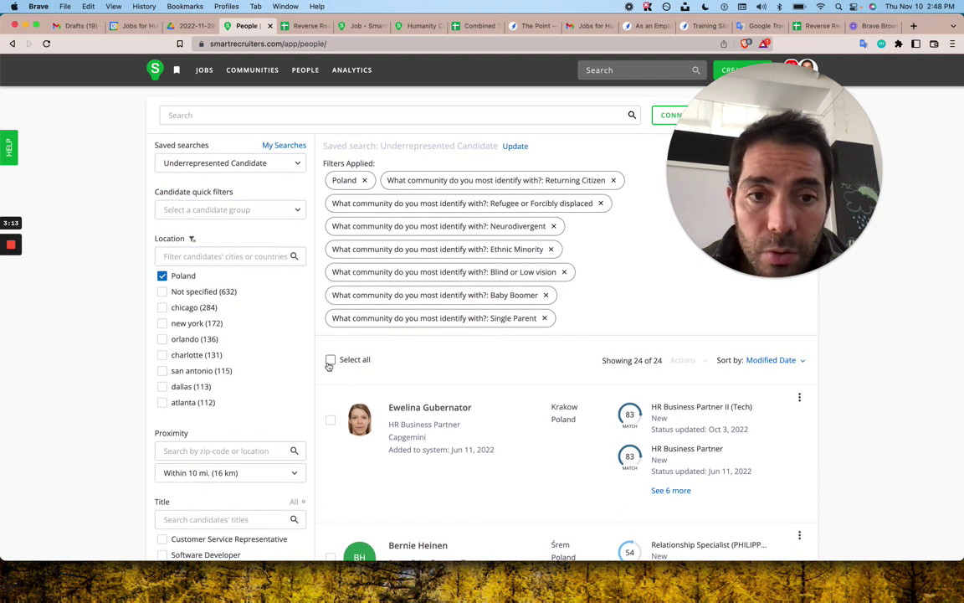
Step: Select all 24 candidates and start 'Add 24 candidates to job' from Actions
click(330, 360)
click(684, 361)
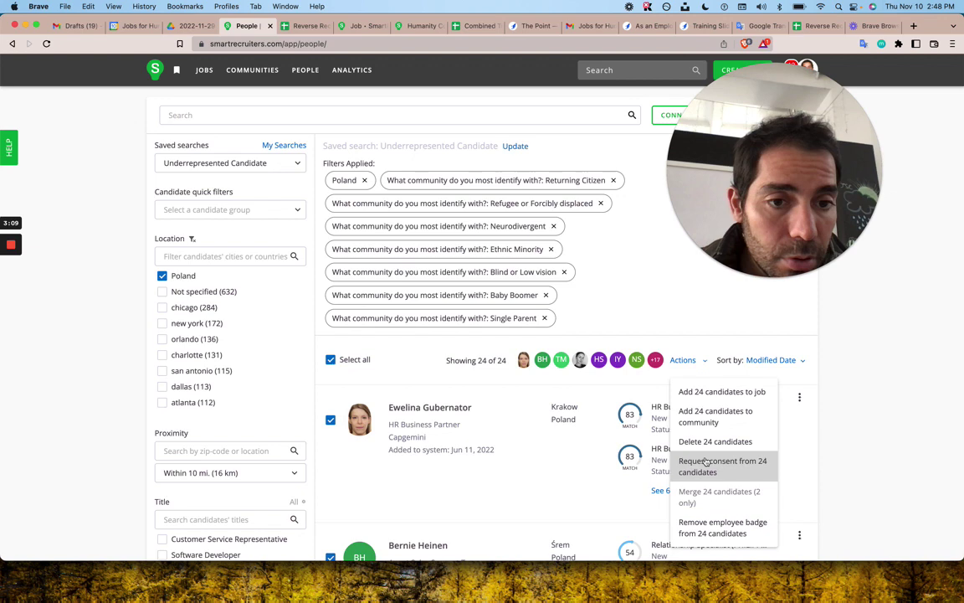
click(720, 391)
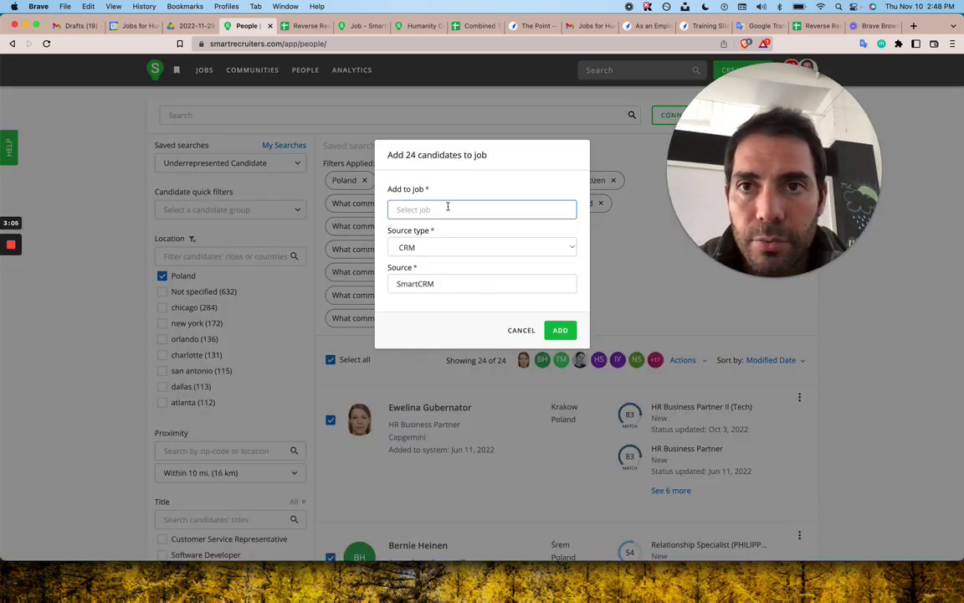
key(ctrl+Tab)
key(ctrl+Tab)
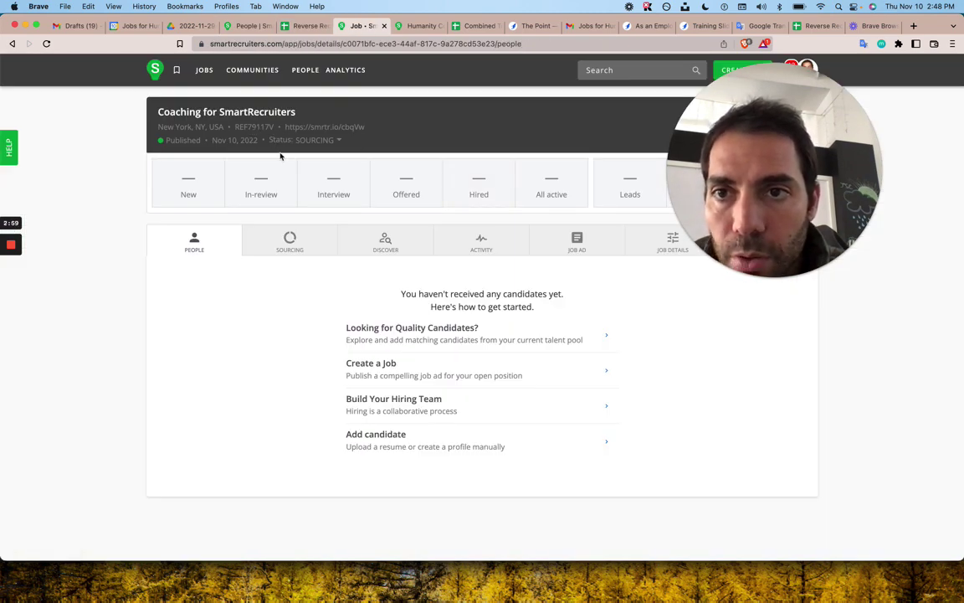
key(ctrl+shift+Tab)
key(ctrl+shift+Tab)
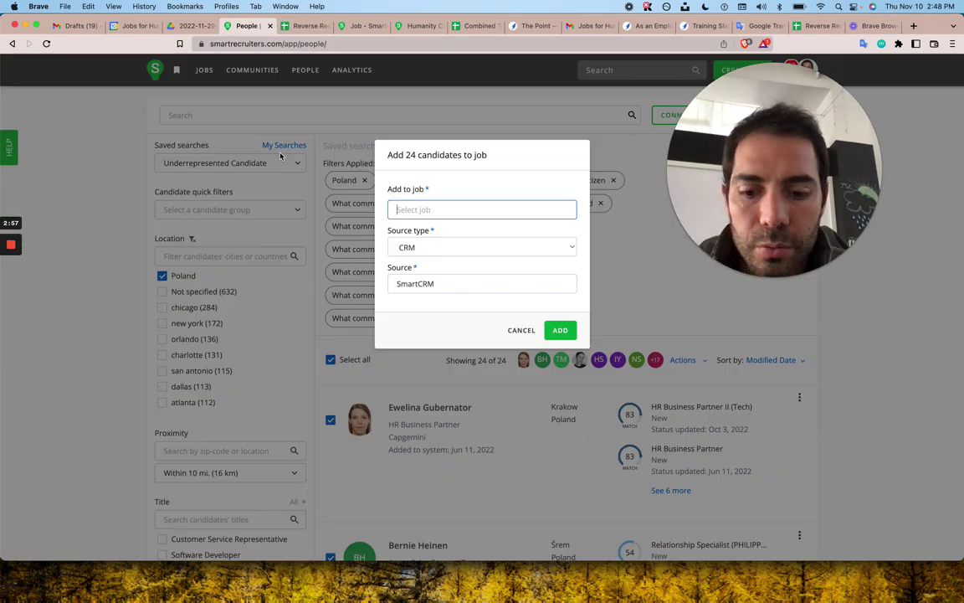
Step: Search 'coaching for', pick Coaching for SmartRecruiters, and add the candidates
text(ref7911)
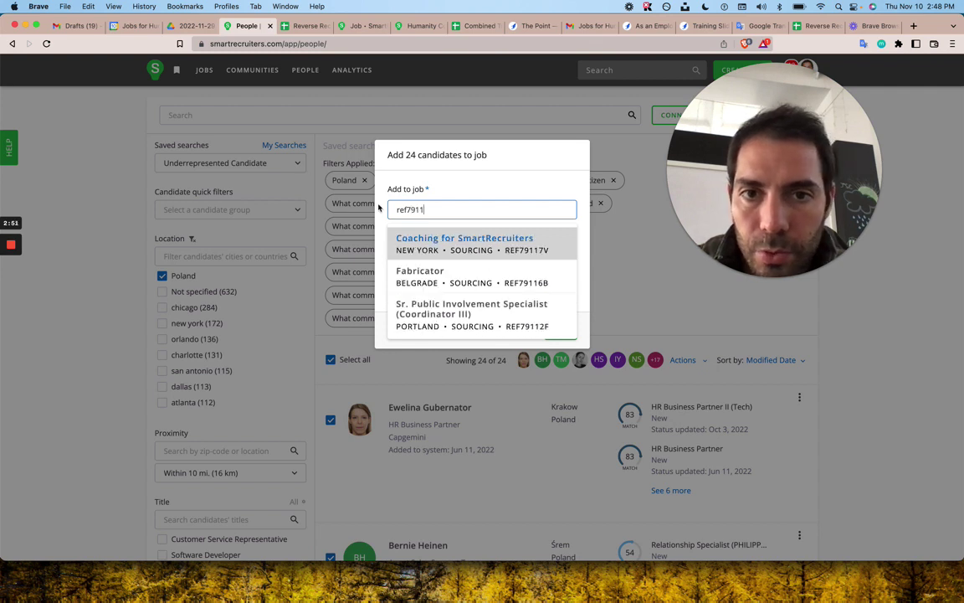
key(super+a)
text(coaching )
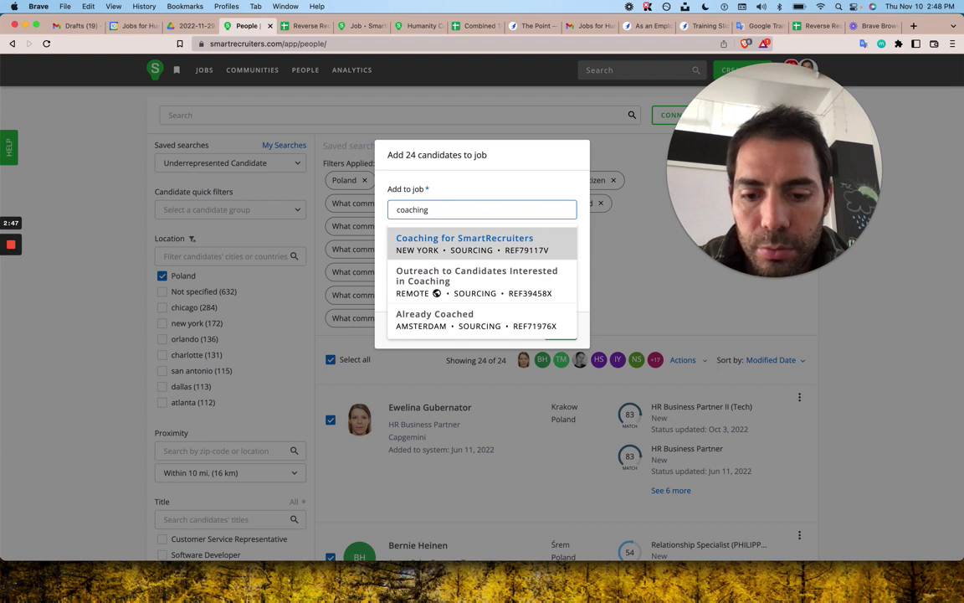
text(for)
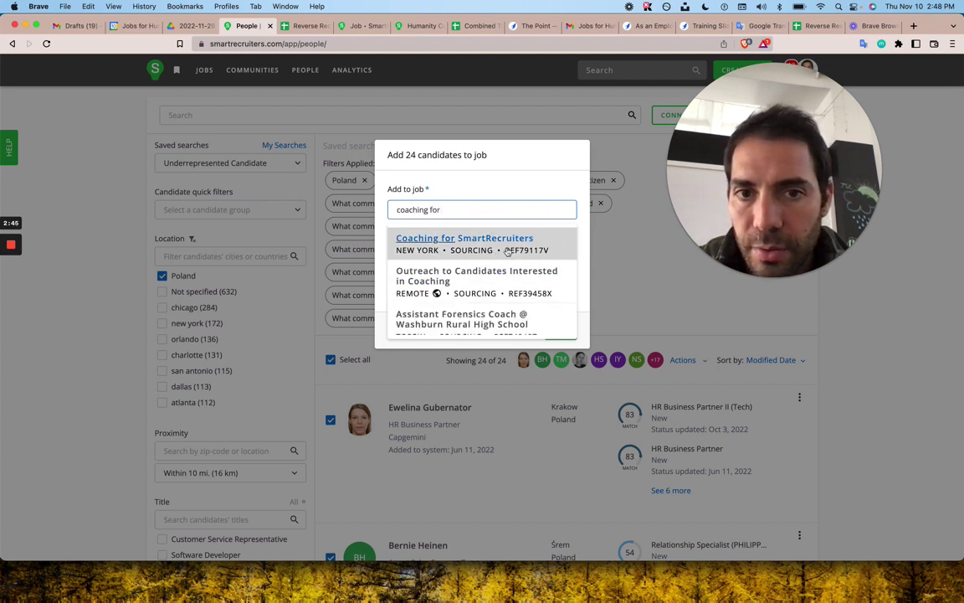
click(508, 251)
click(553, 331)
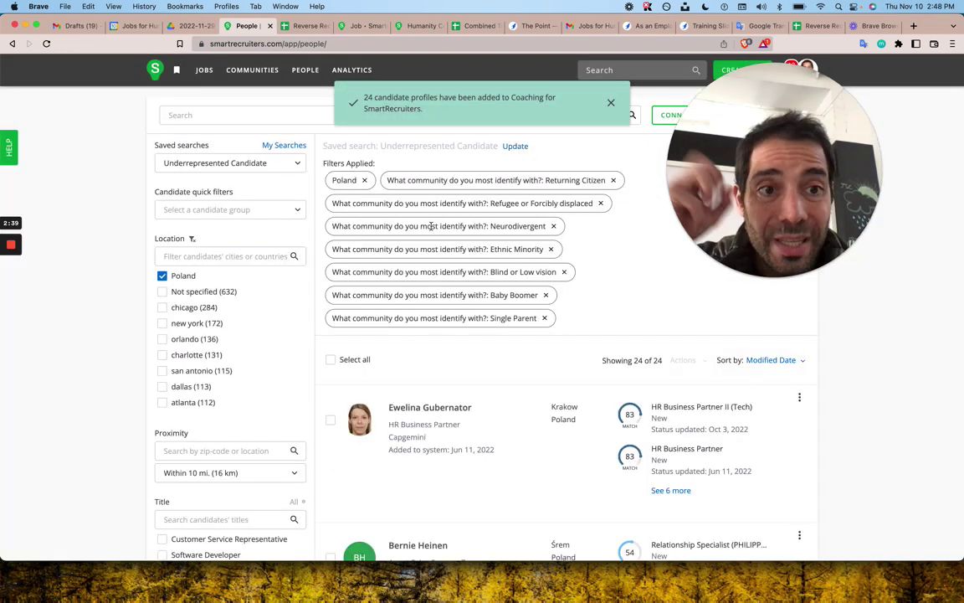
Step: Select the France location rows 10 and 11 in the volunteer sheet
key(ctrl+Tab)
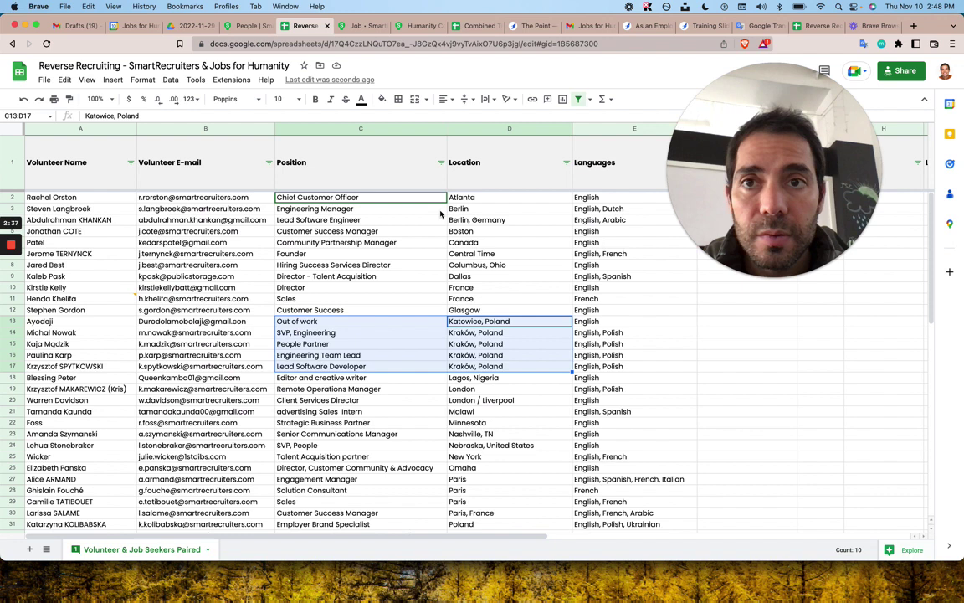
click(477, 299)
key(shift+space)
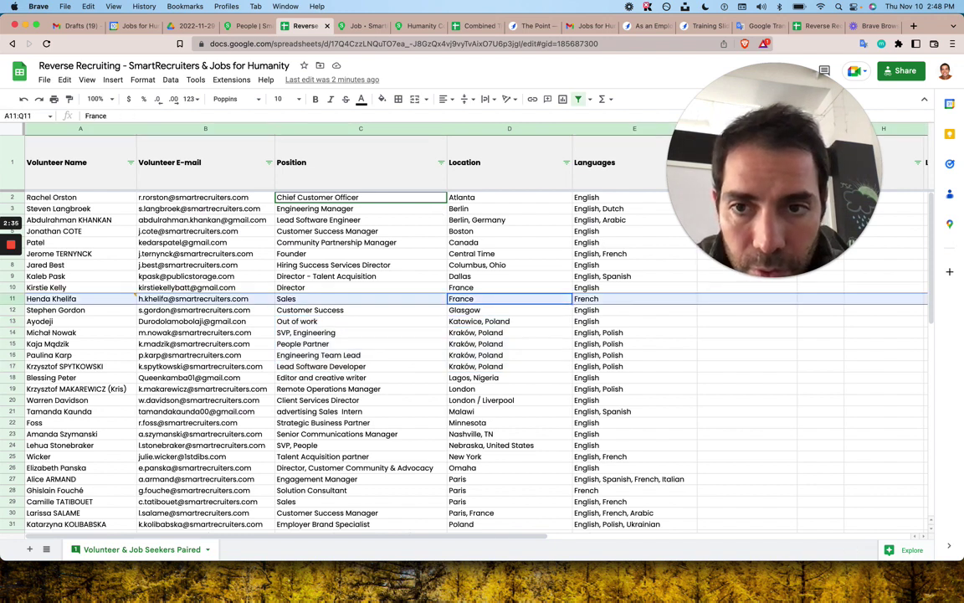
key(shift+Up)
key(ctrl+shift+Tab)
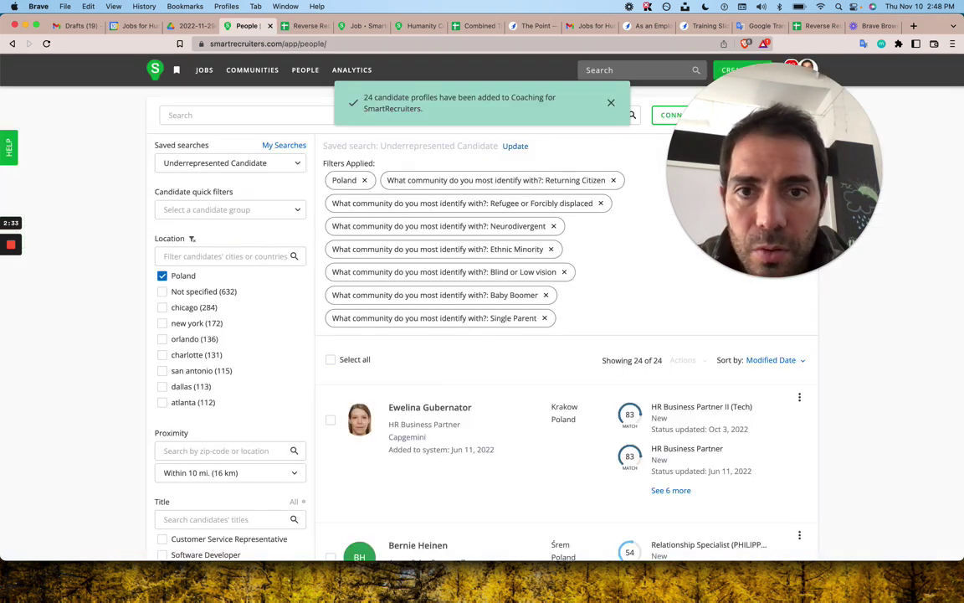
key(ctrl+Tab)
scroll(491, 432, down, 3)
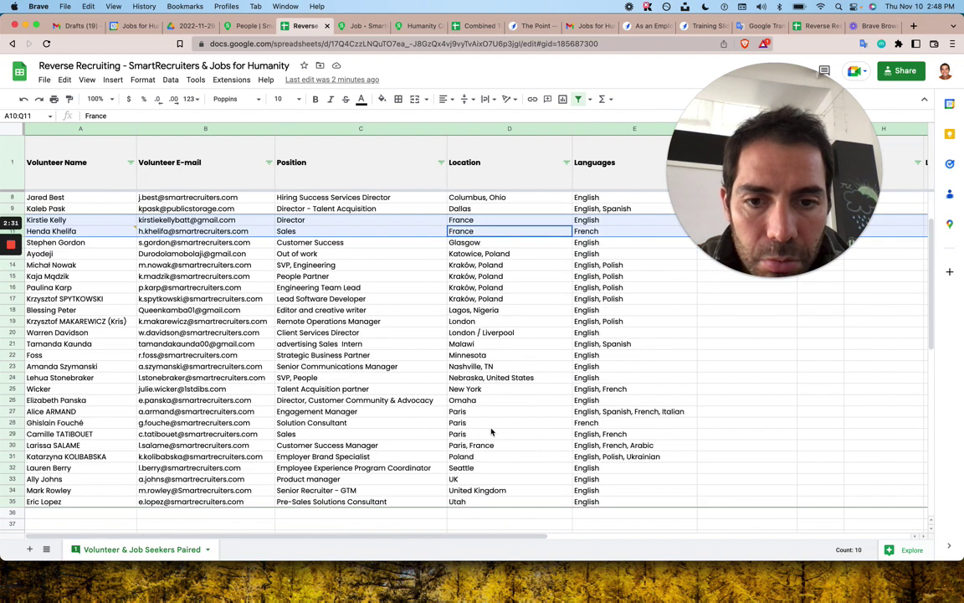
Step: Change the locations in D10 and D11 to Paris
click(470, 222)
text(Paris)
key(Return)
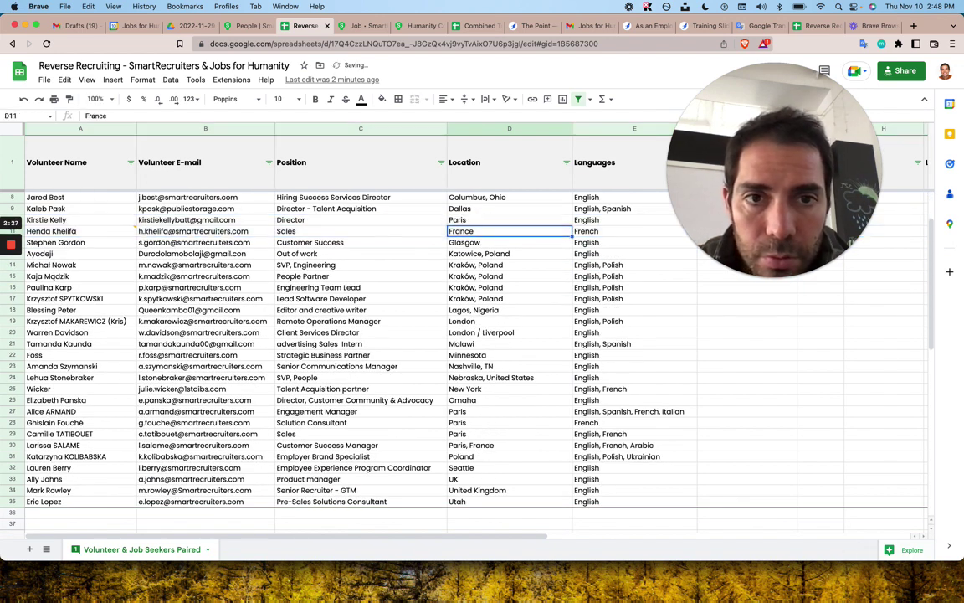
text(Paris)
key(Return)
Step: Sort the volunteers A→Z by Location and select the Paris cells D25:D30
click(566, 163)
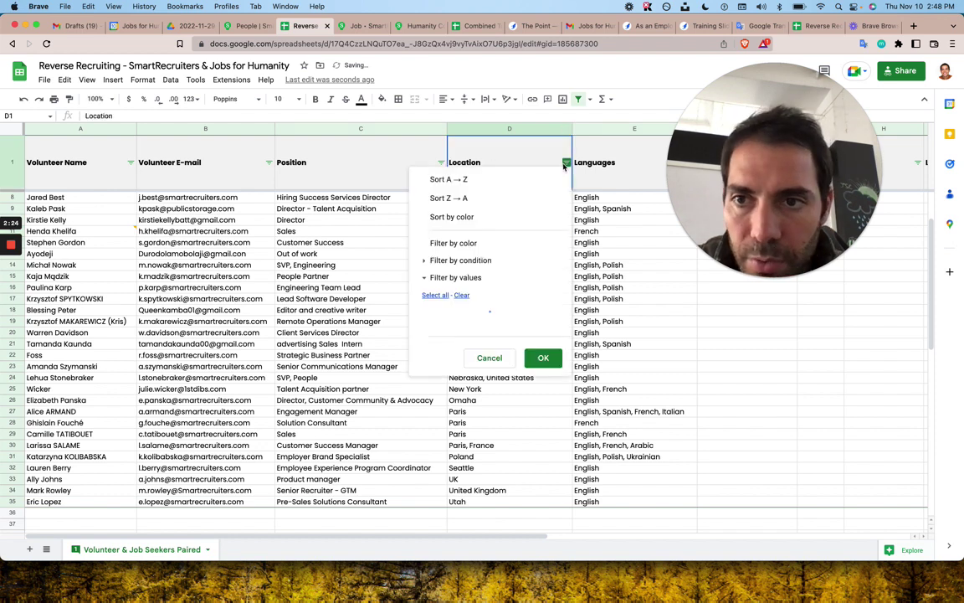
click(529, 181)
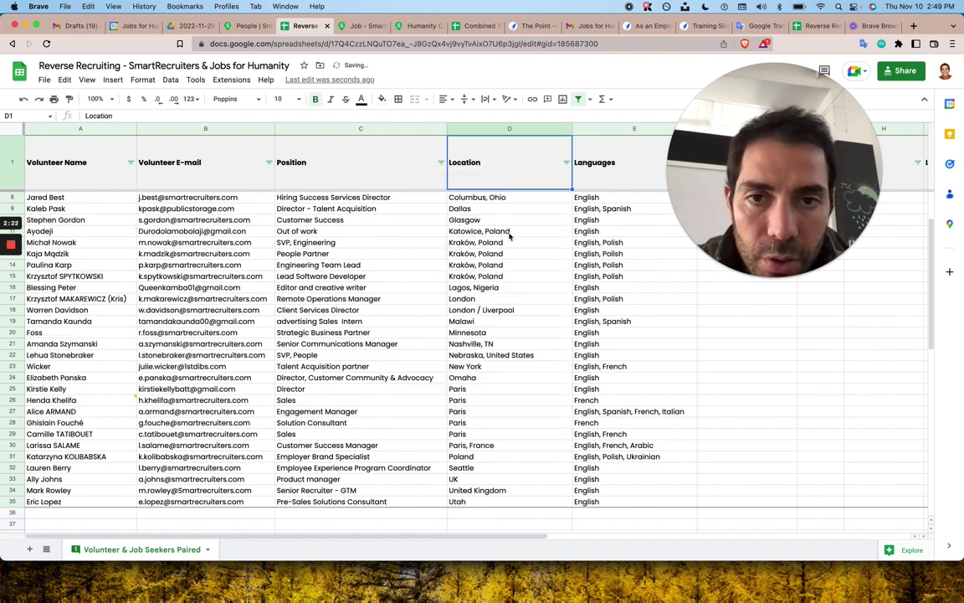
drag(469, 391, 481, 445)
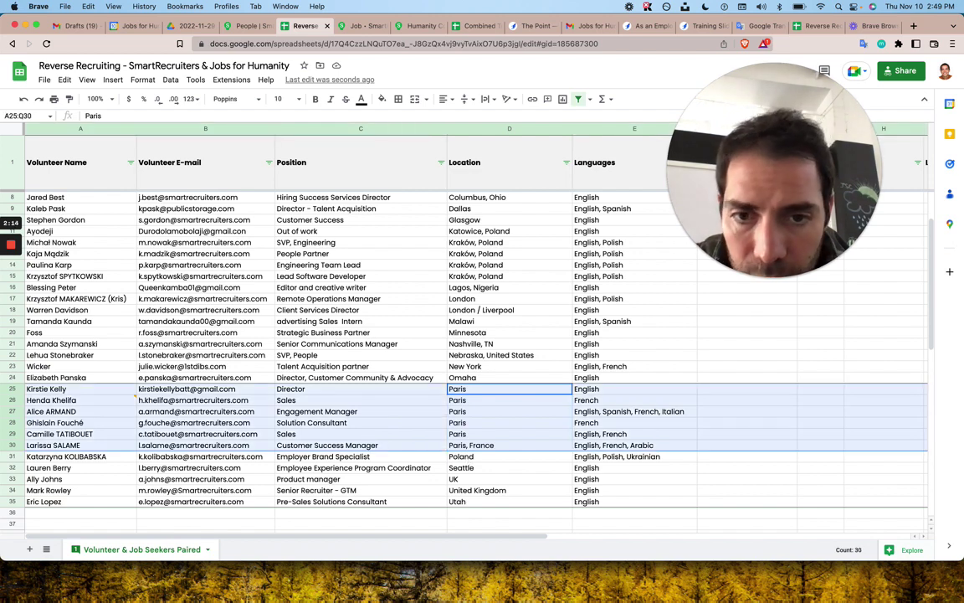
key(ctrl+Tab)
key(ctrl+shift+Tab)
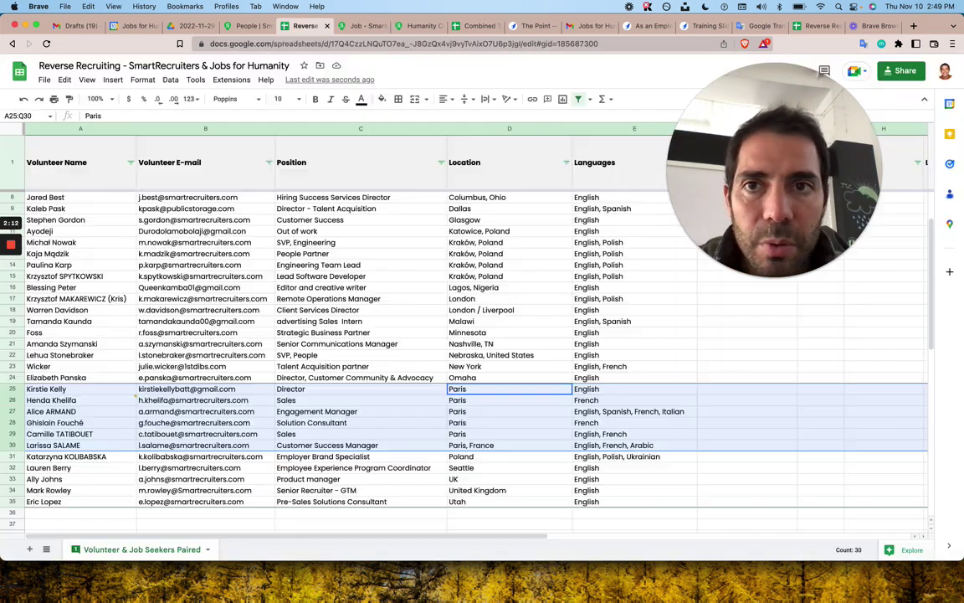
key(ctrl+shift+Tab)
Step: Replace the Poland location filter with France, searching 'fr'
click(239, 256)
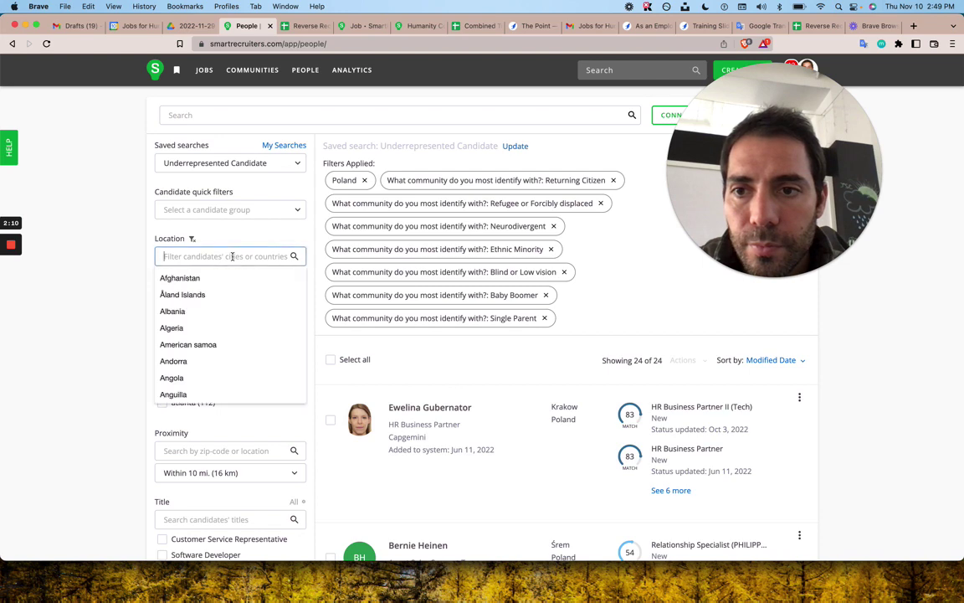
click(125, 257)
click(163, 276)
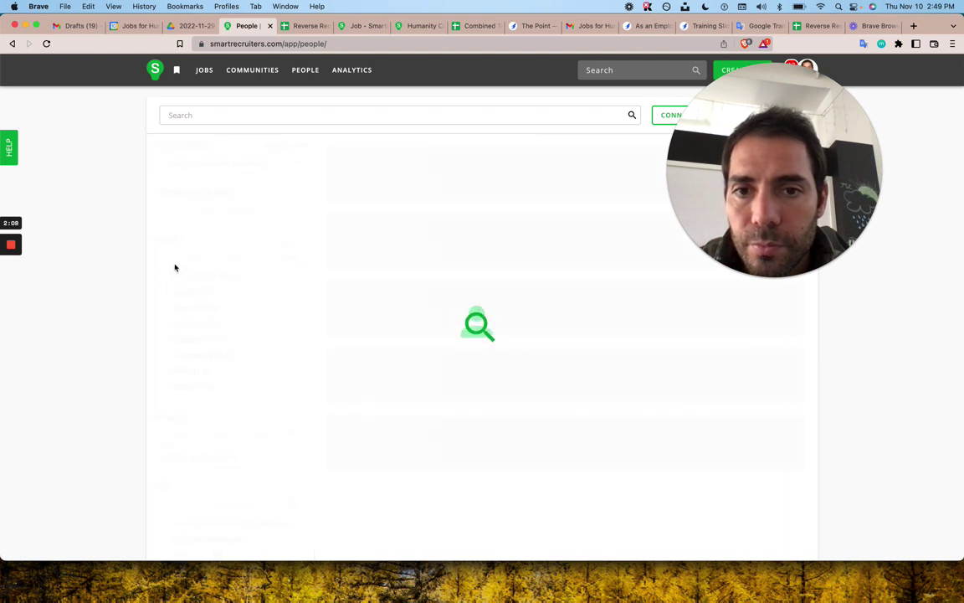
click(183, 256)
text(france)
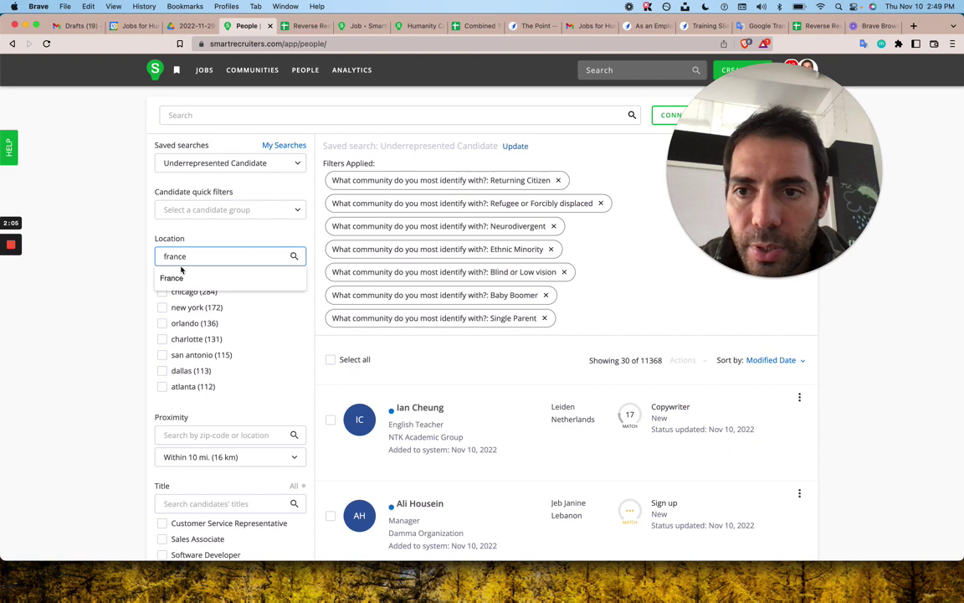
click(177, 275)
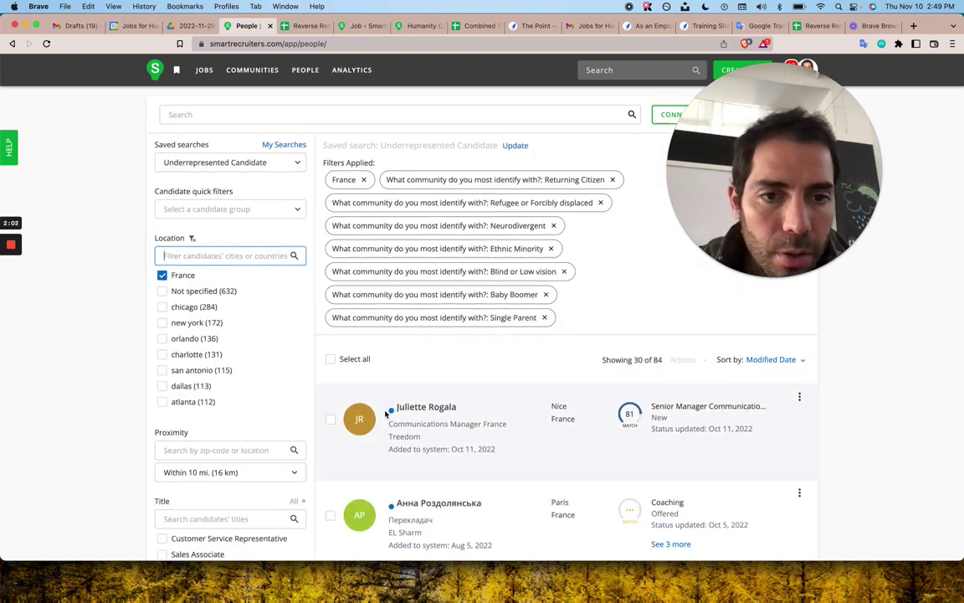
Step: Scroll through the France results until all 84 candidates are loaded
scroll(385, 410, down, 4)
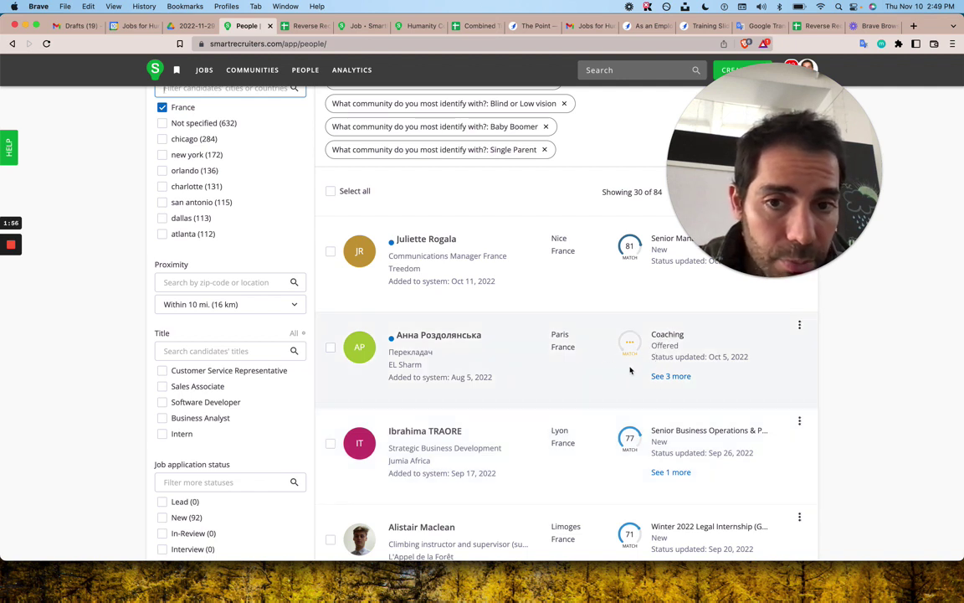
click(390, 292)
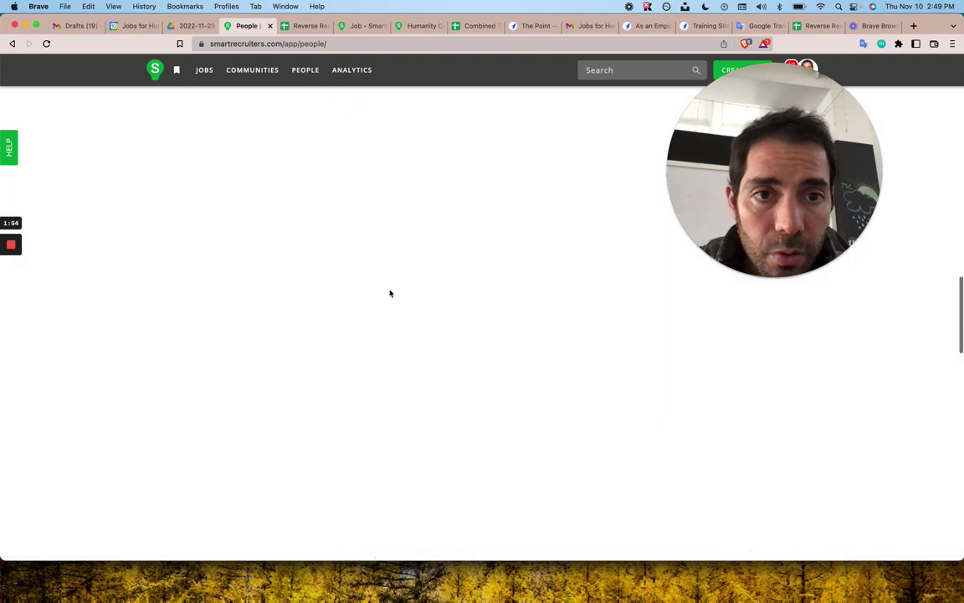
scroll(390, 293, down, 3)
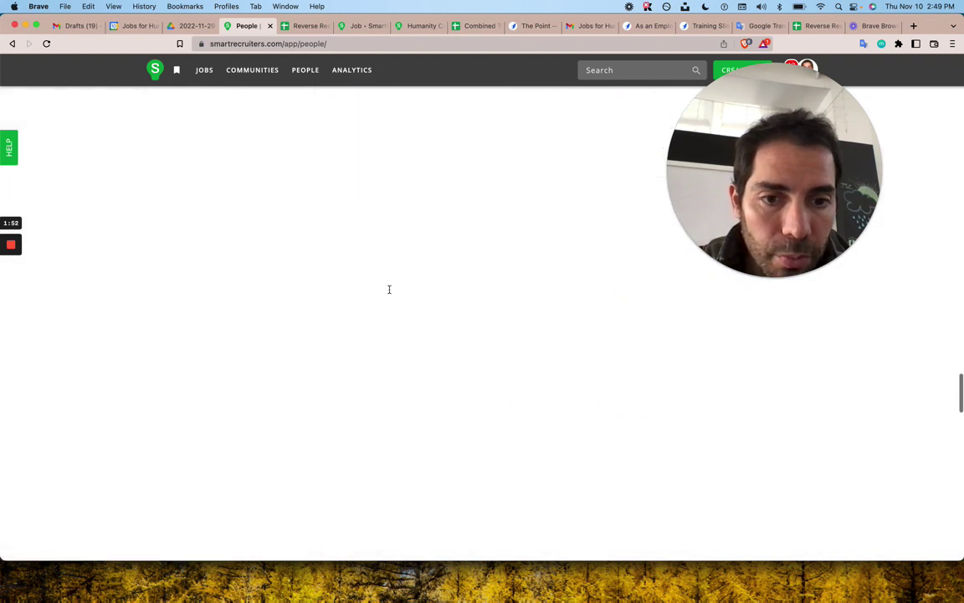
scroll(674, 370, down, 3)
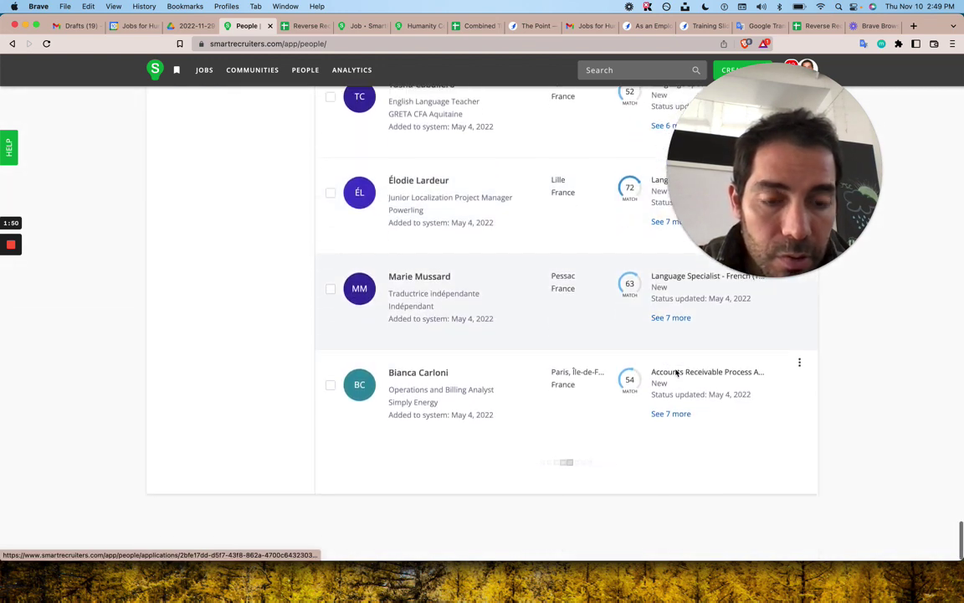
scroll(676, 372, down, 3)
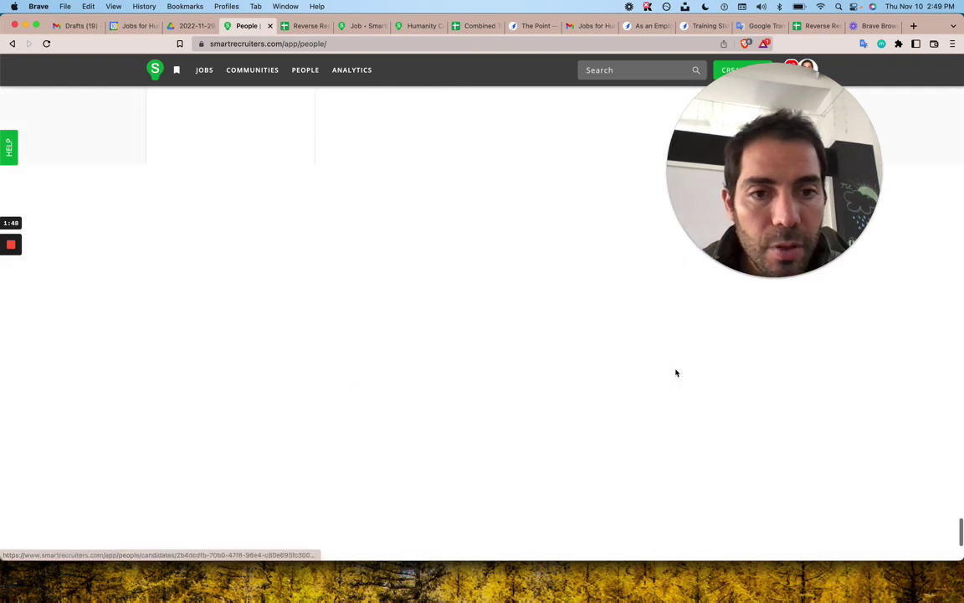
scroll(677, 372, down, 3)
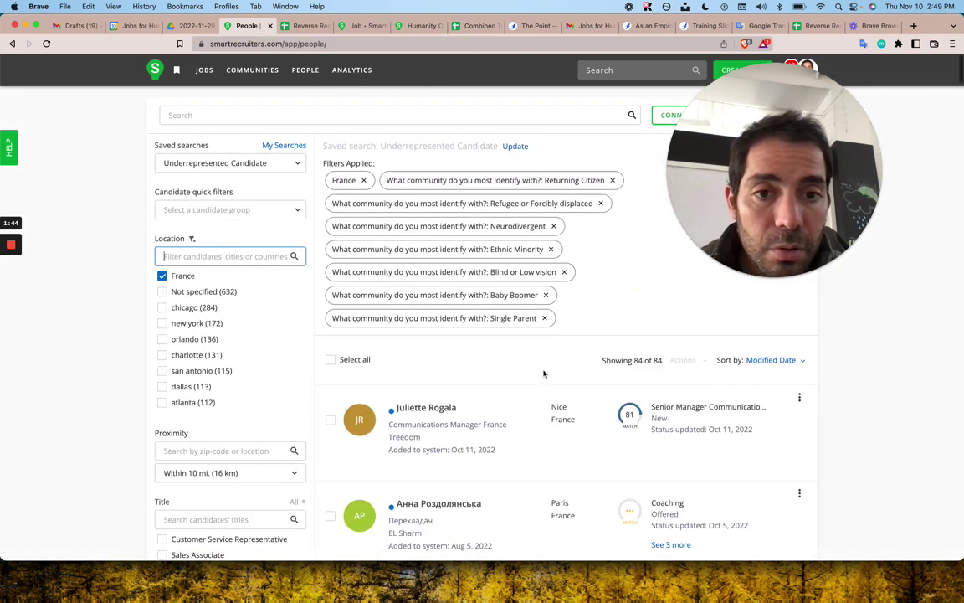
Step: Select all France candidates and scroll down through the list
click(331, 359)
scroll(339, 393, down, 3)
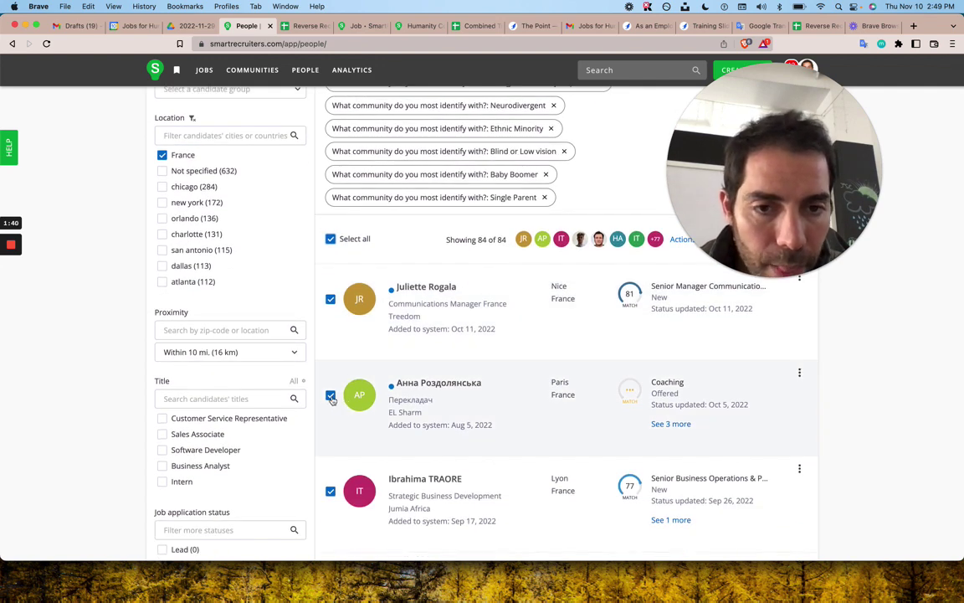
scroll(649, 343, down, 10)
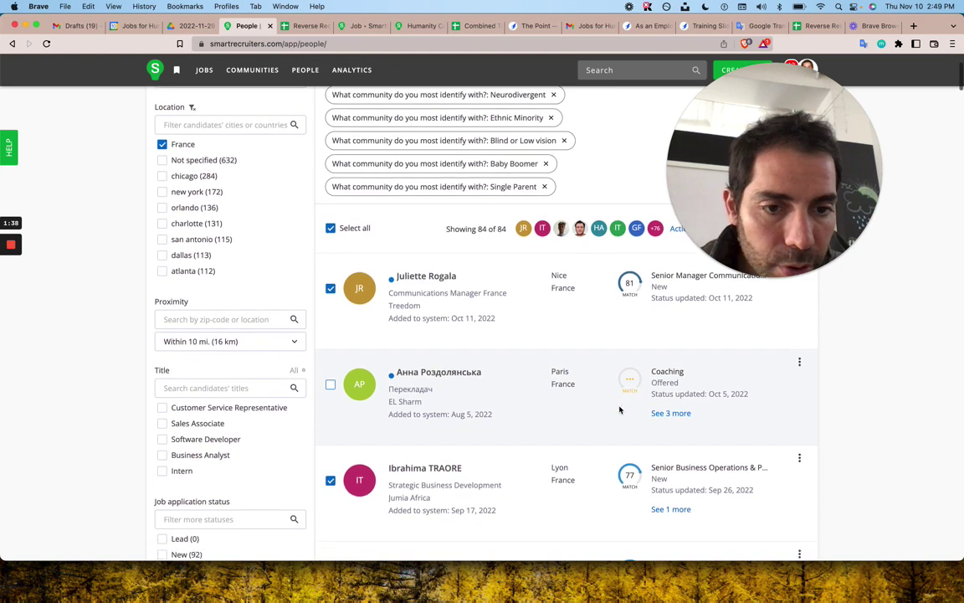
scroll(621, 408, down, 12)
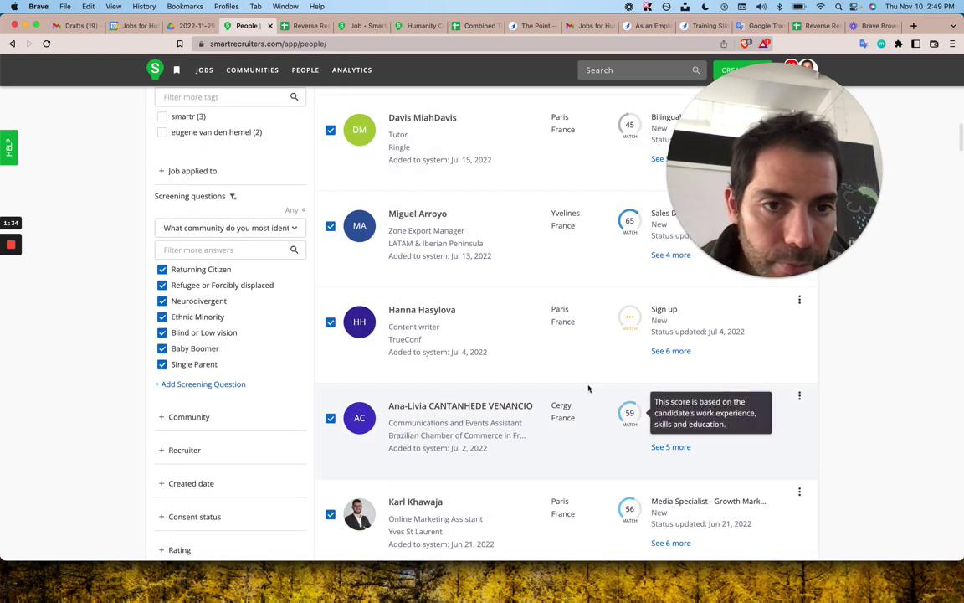
scroll(569, 446, down, 20)
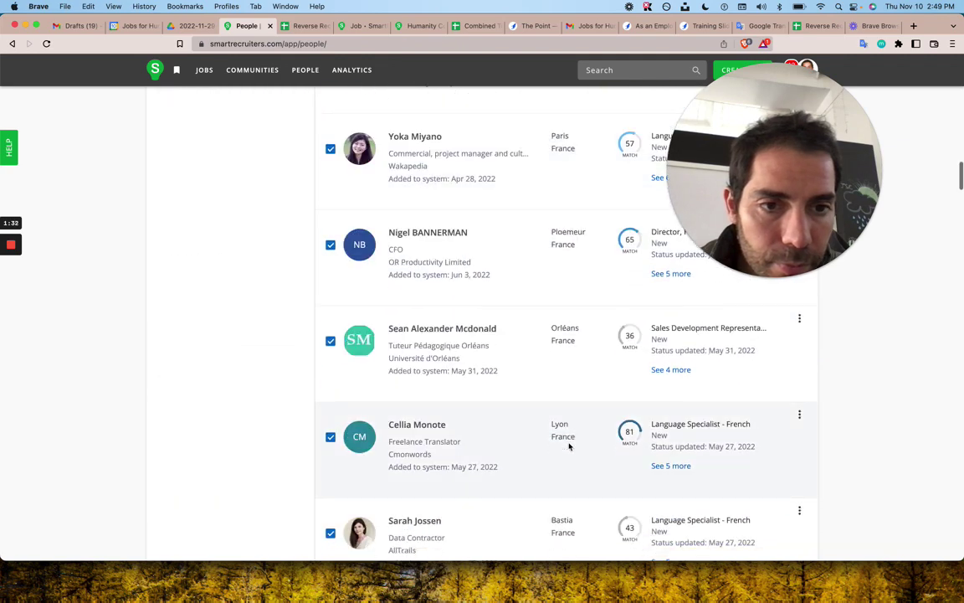
scroll(569, 447, down, 19)
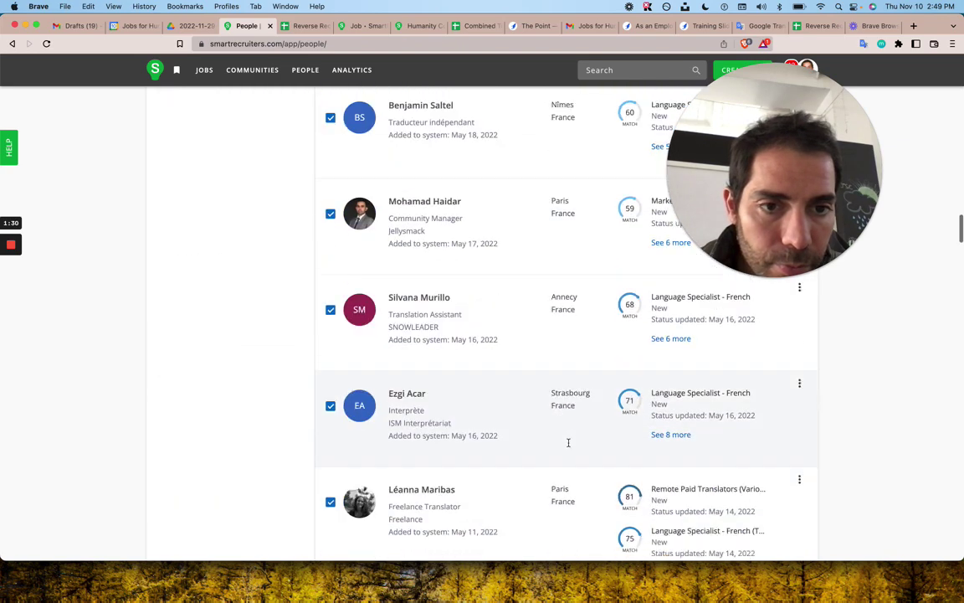
scroll(569, 446, down, 20)
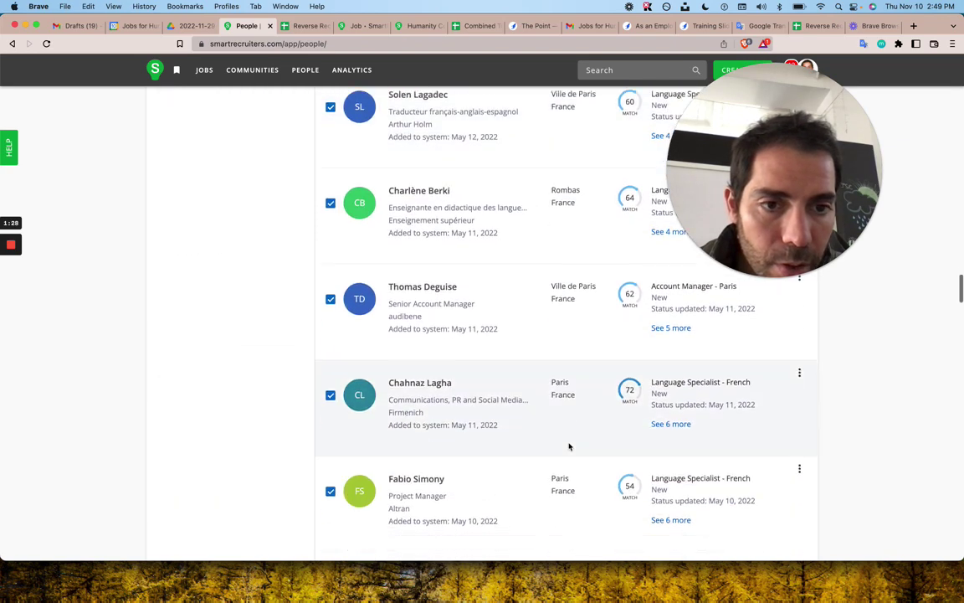
scroll(569, 447, down, 7)
Step: Finish reviewing, return to the top, and open Actions for the 83 selected candidates
scroll(569, 446, up, 7)
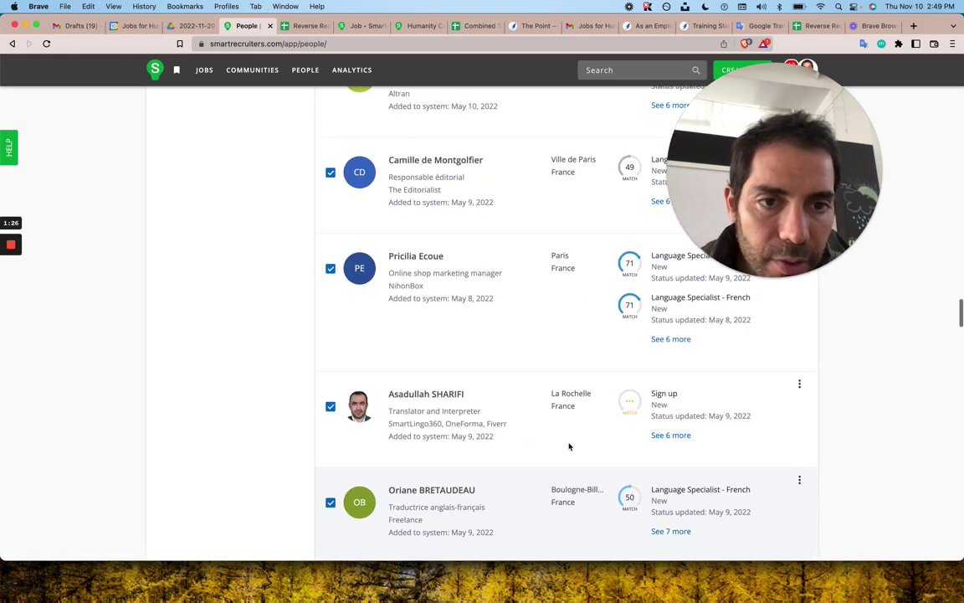
scroll(387, 485, down, 19)
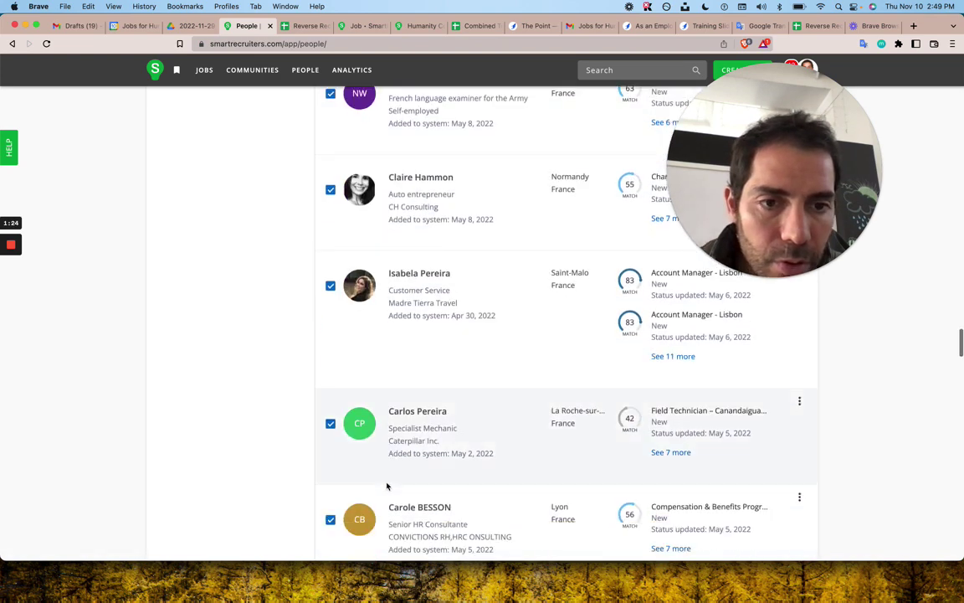
scroll(387, 486, down, 20)
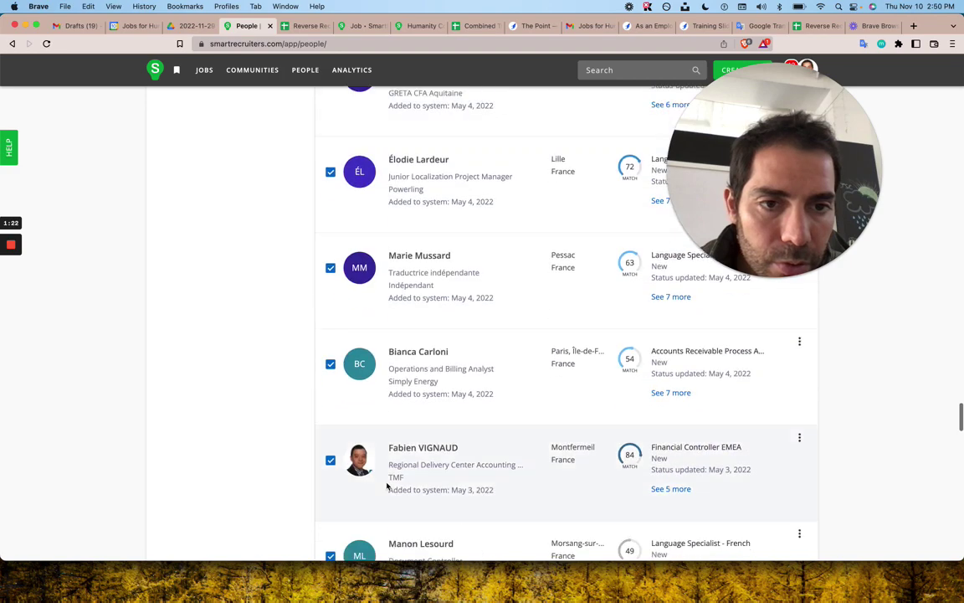
scroll(387, 485, down, 14)
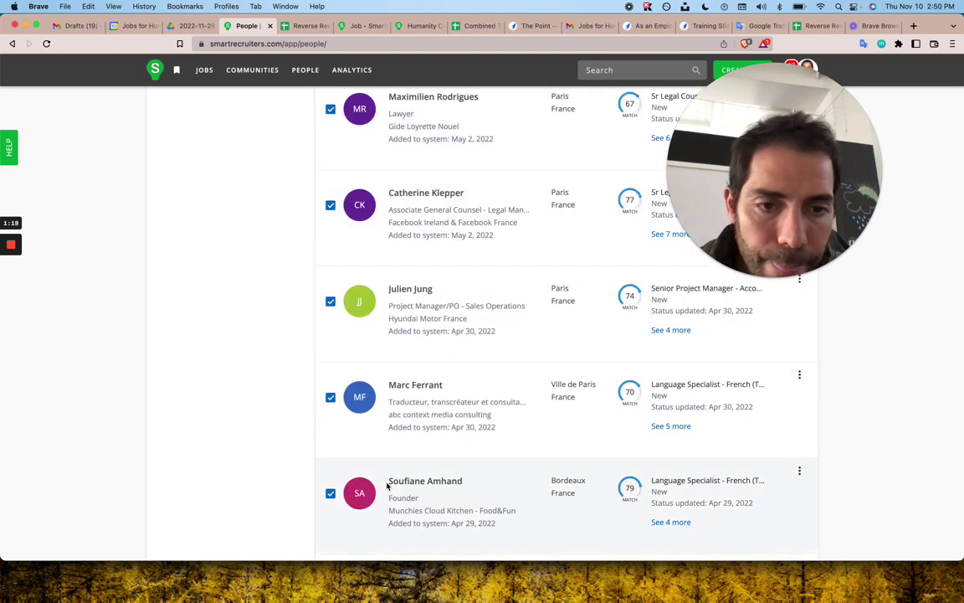
scroll(387, 486, up, 20)
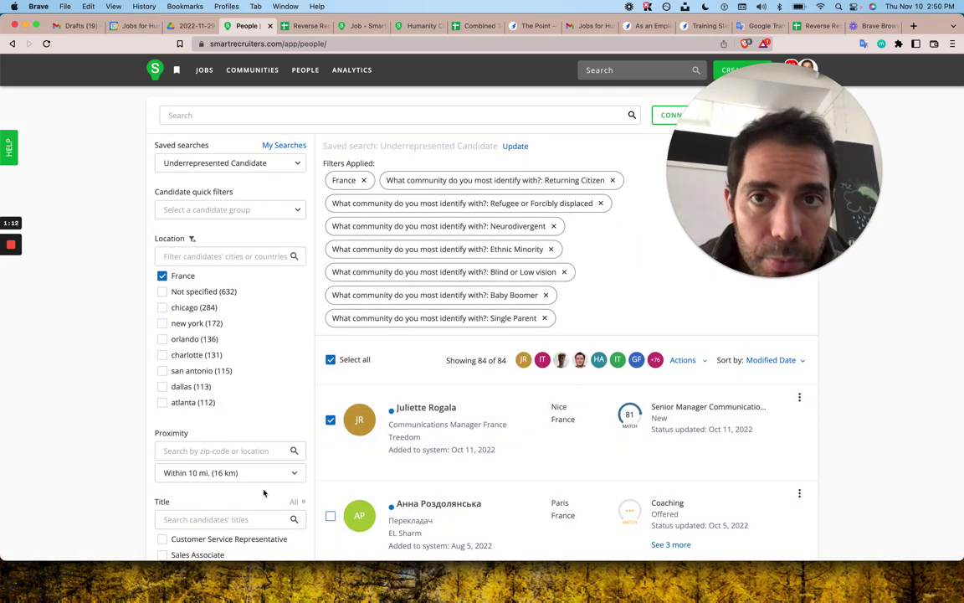
scroll(266, 241, down, 5)
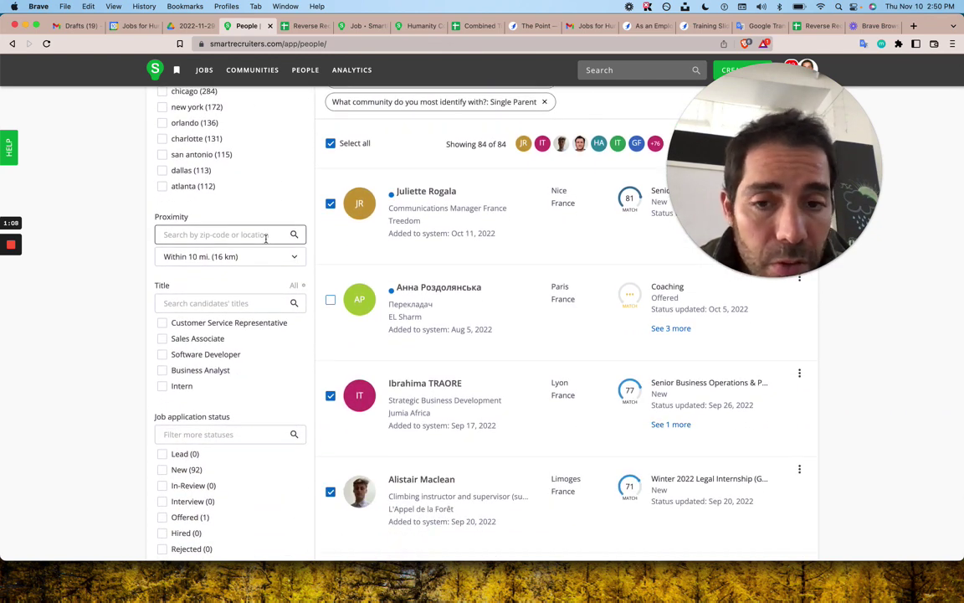
scroll(269, 238, up, 5)
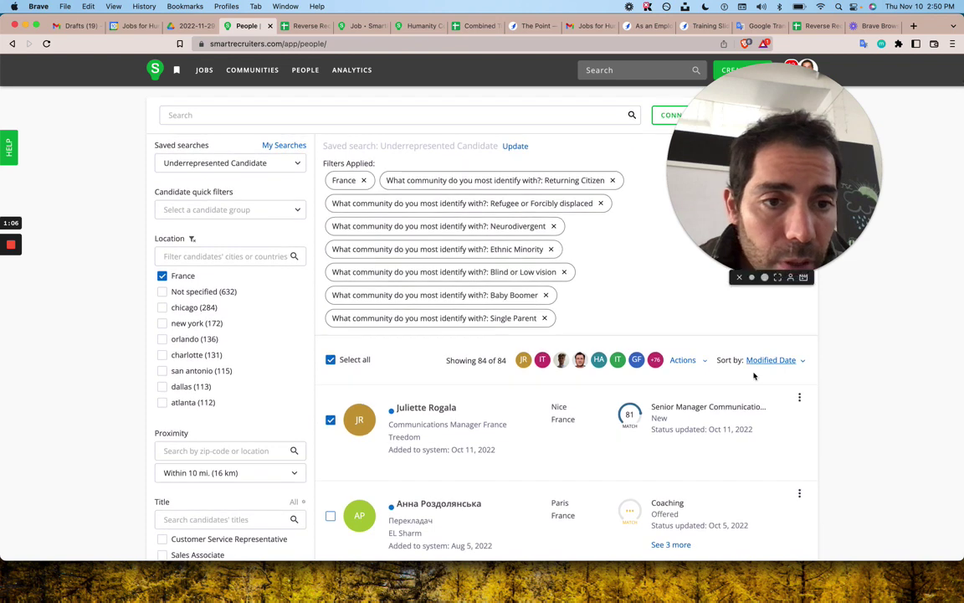
click(689, 363)
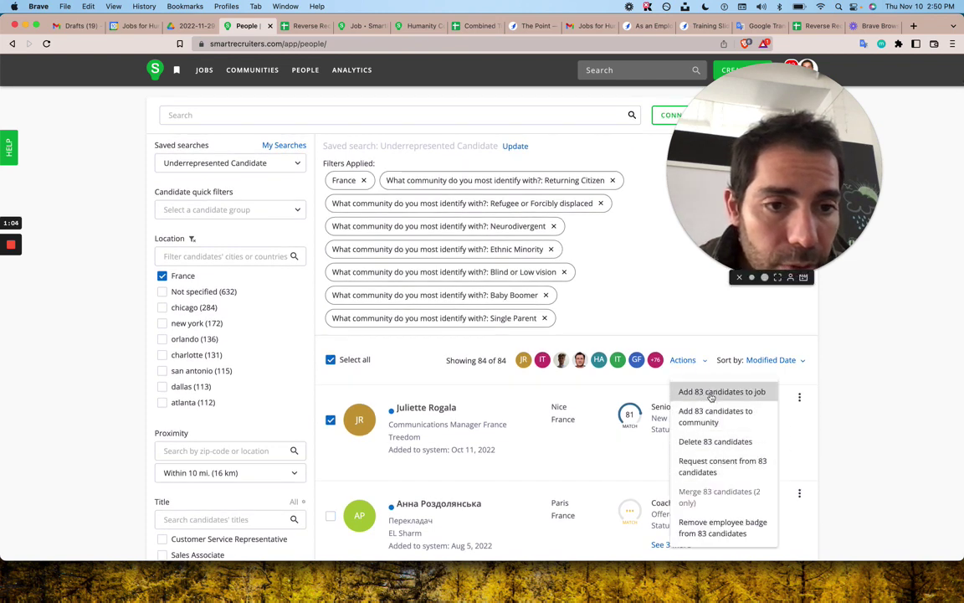
Step: Add the 83 France candidates to Coaching for SmartRecruiters, then select sheet cells D25:D31
click(712, 395)
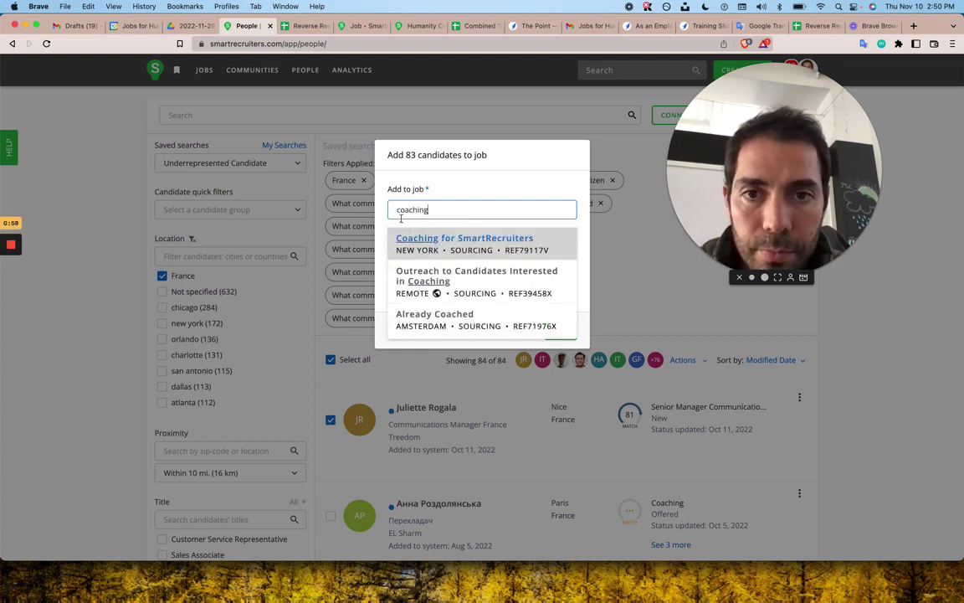
click(416, 244)
click(560, 330)
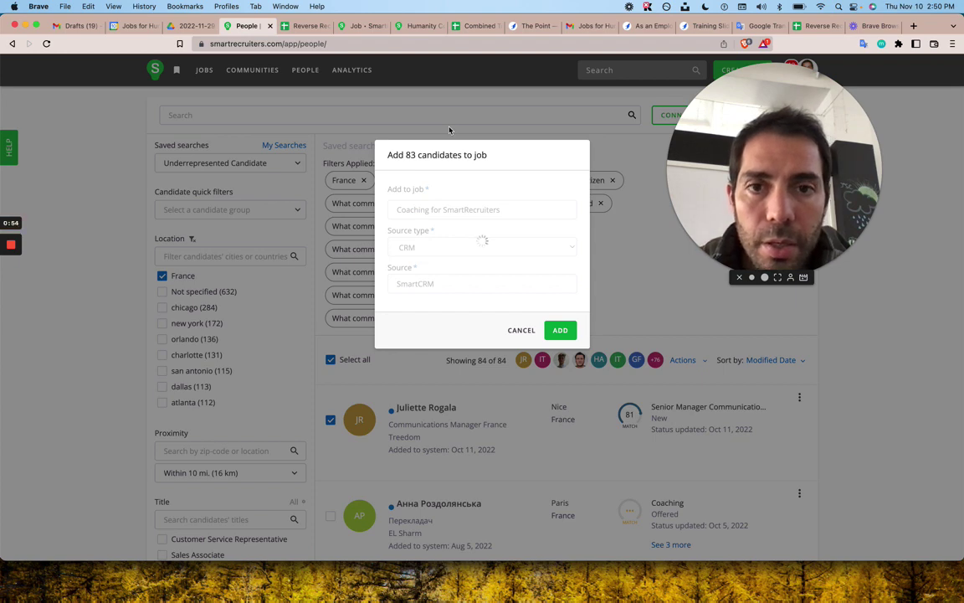
key(ctrl+Tab)
drag(468, 389, 468, 457)
Step: Bold the location cells D25:D31 and the Poland locations in D11:D15
key(ctrl+b)
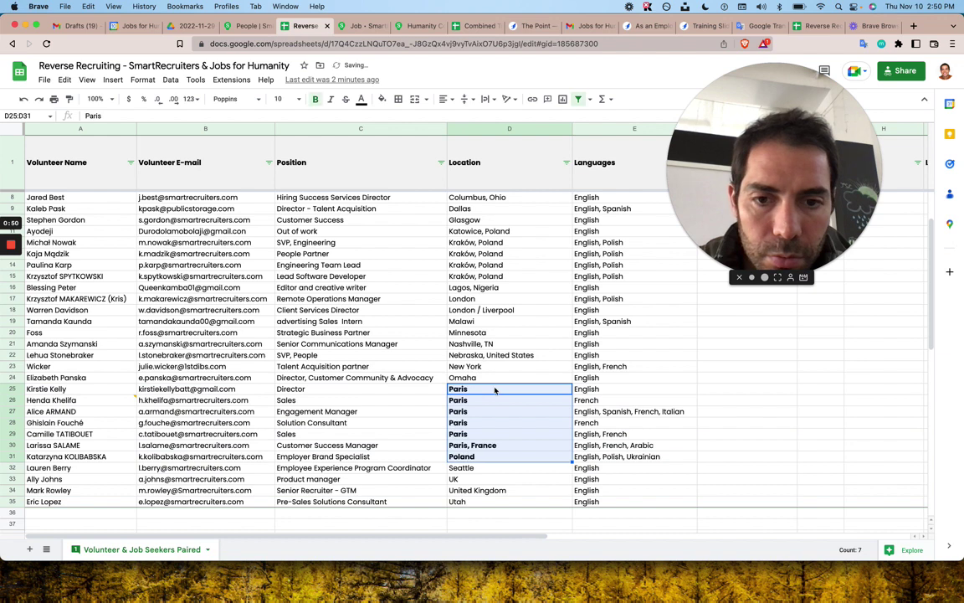
scroll(494, 390, up, 3)
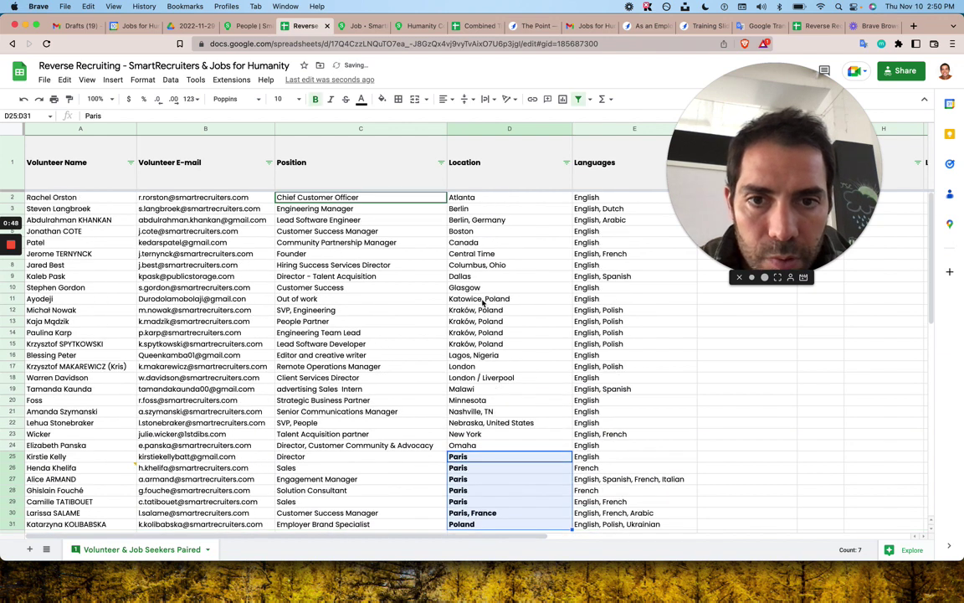
drag(482, 303, 462, 343)
key(ctrl+b)
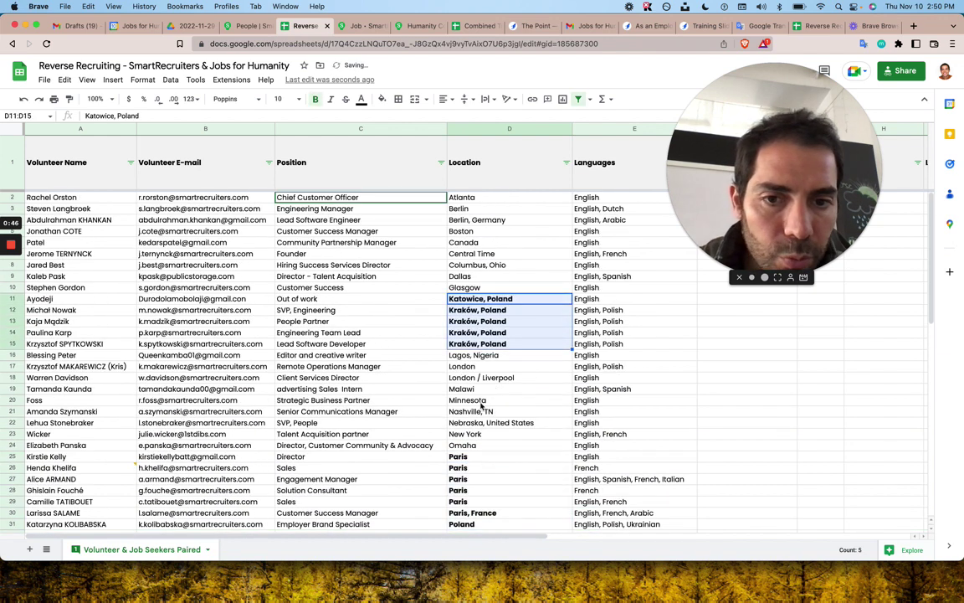
click(493, 448)
scroll(494, 450, down, 4)
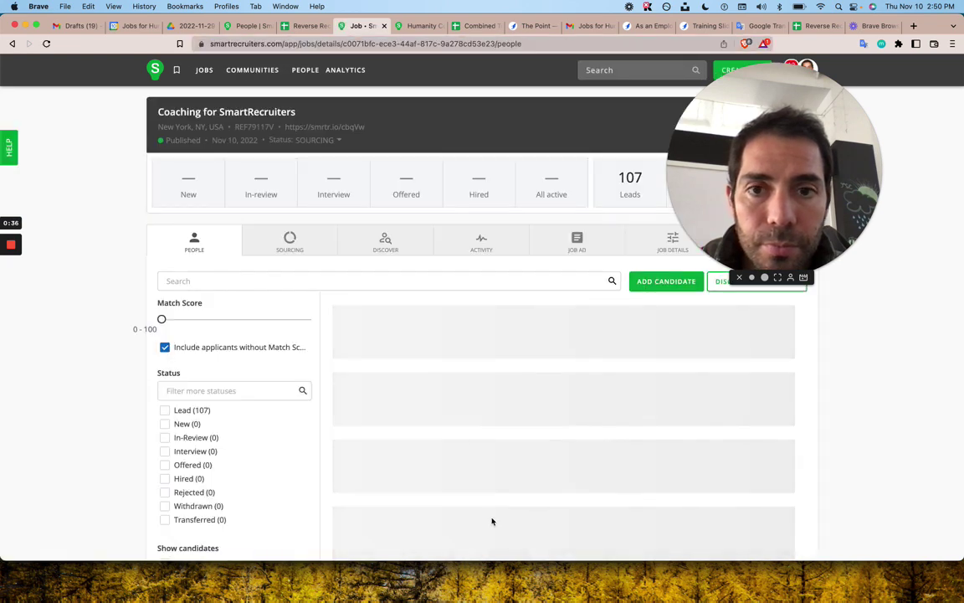
Step: Scroll through all 107 leads in Coaching for SmartRecruiters and select them all
scroll(432, 426, down, 15)
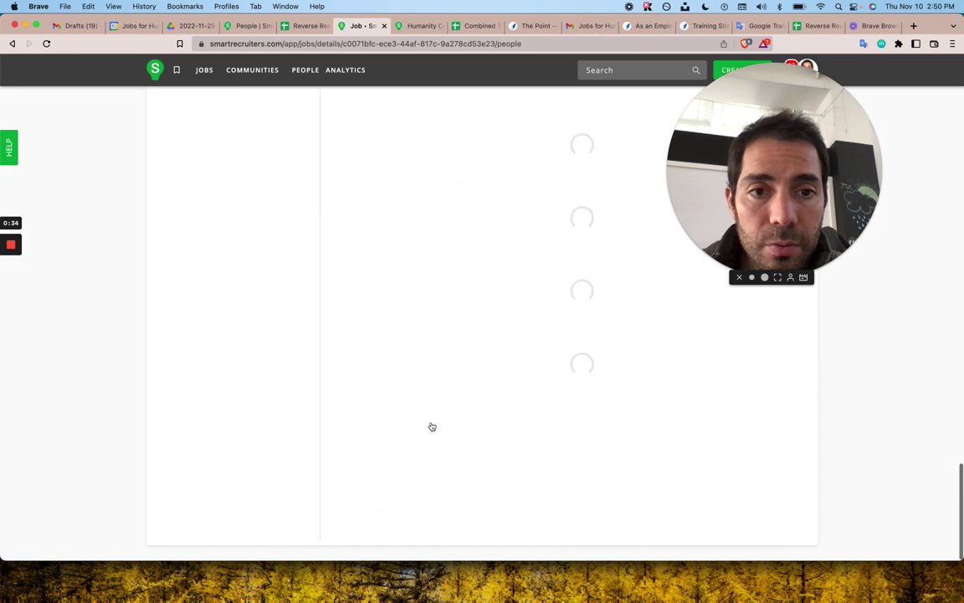
scroll(431, 426, down, 10)
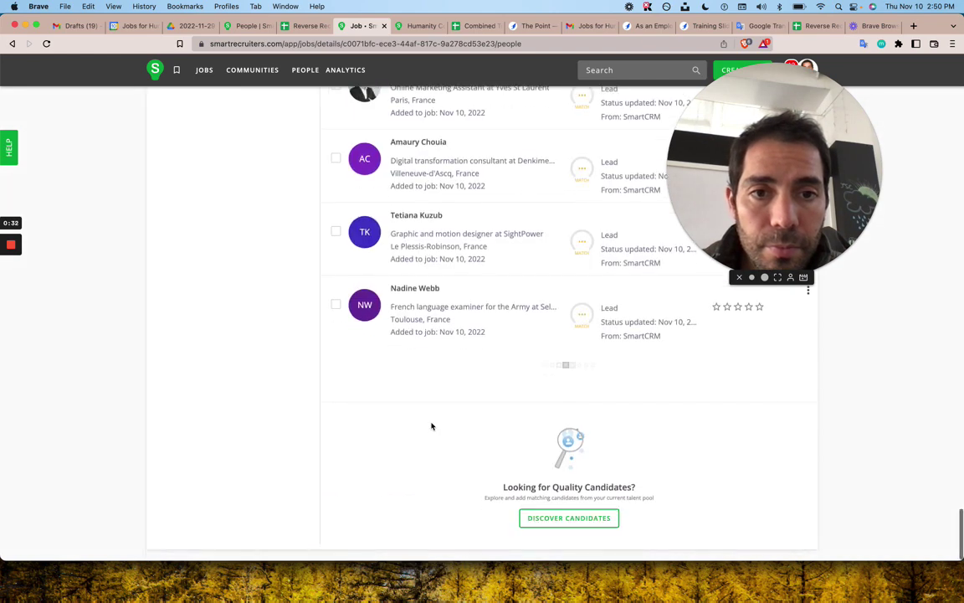
scroll(431, 426, down, 10)
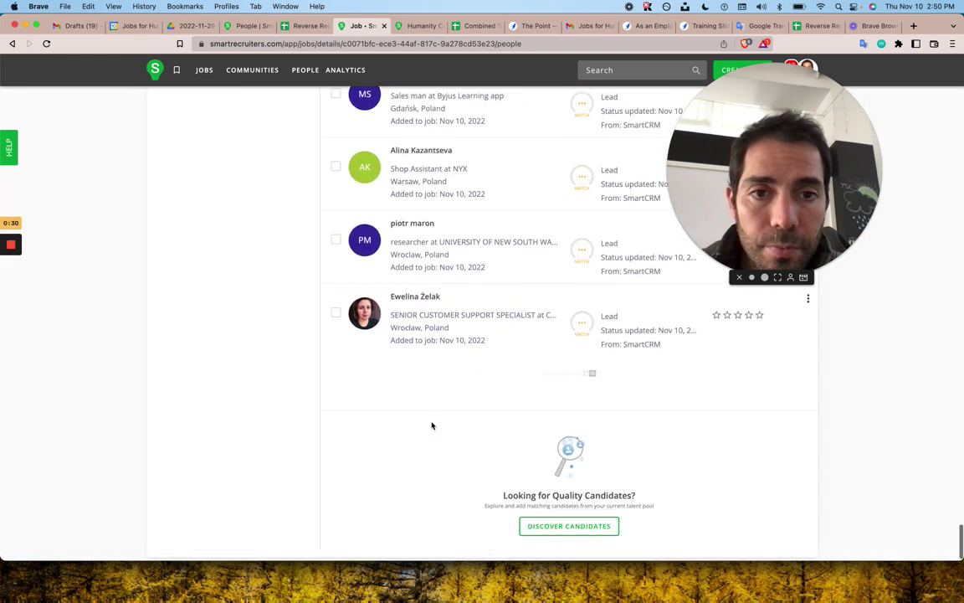
scroll(431, 426, down, 10)
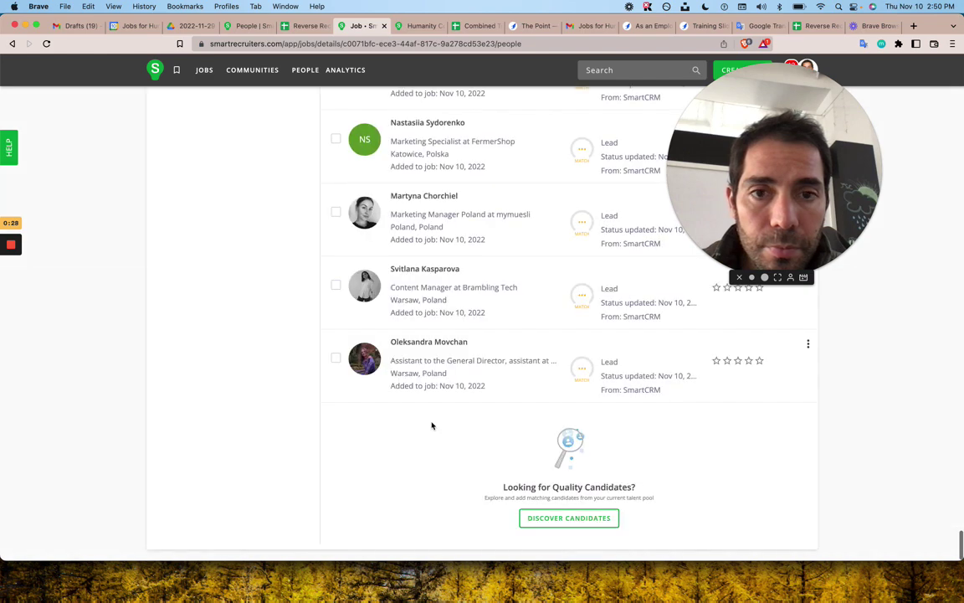
scroll(431, 426, down, 10)
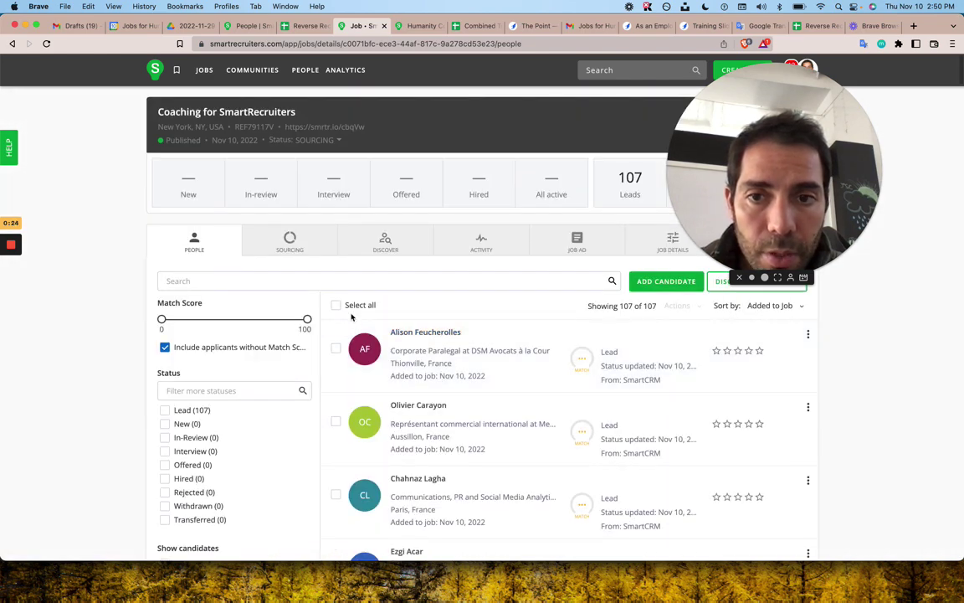
click(335, 306)
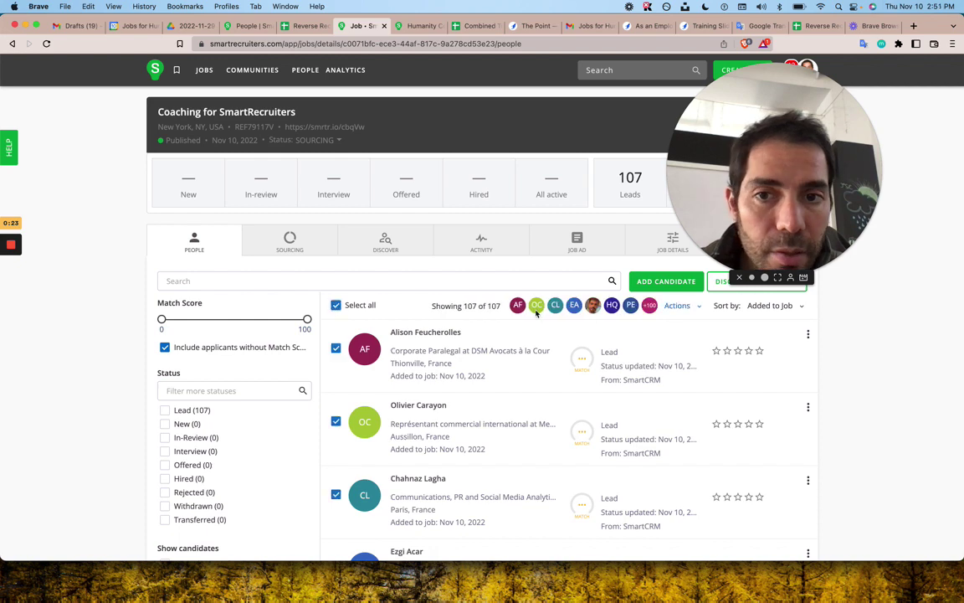
Step: Message all 107 candidates, replacing the template's body paragraphs with the words "I'd"
click(677, 306)
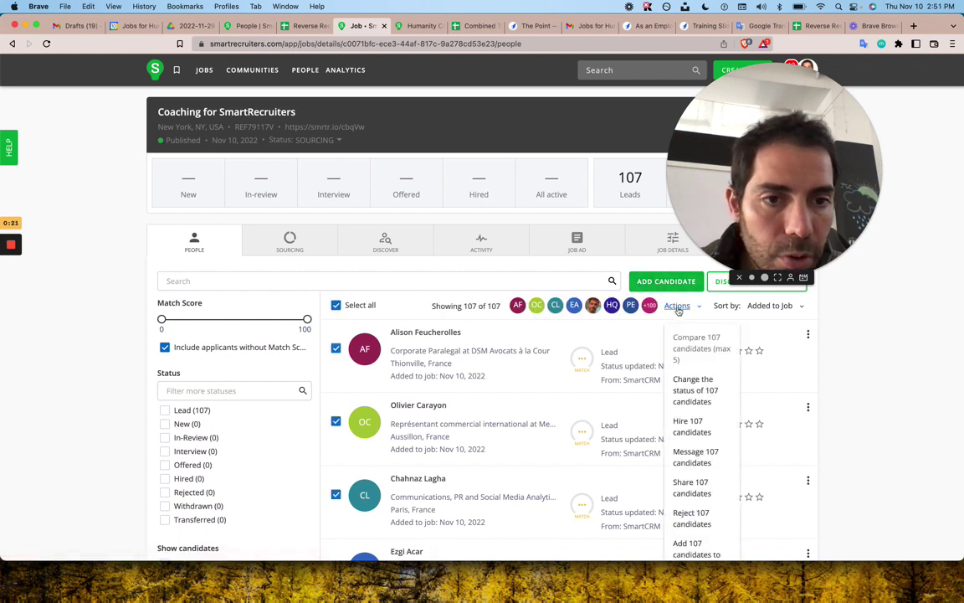
click(698, 456)
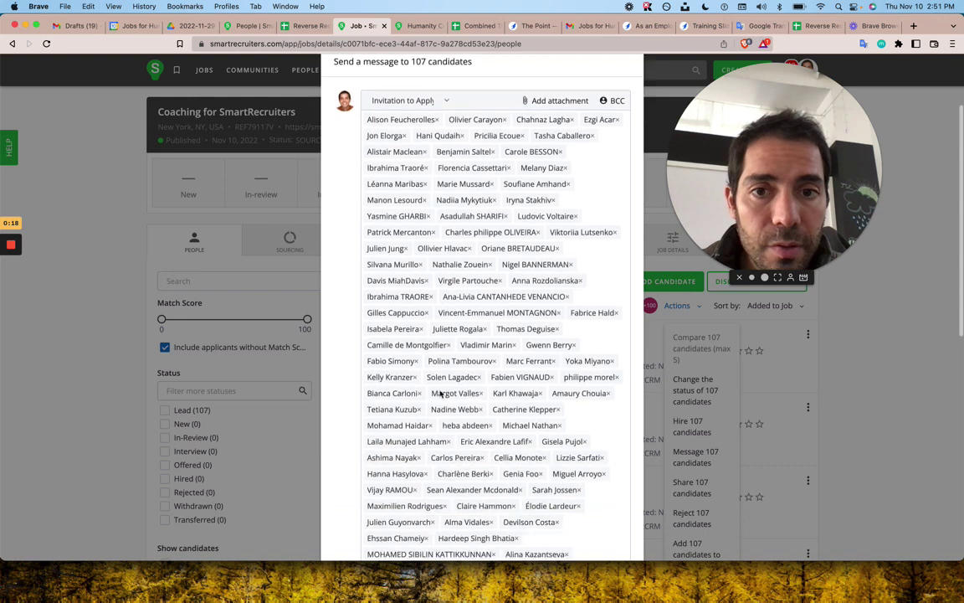
scroll(441, 394, down, 10)
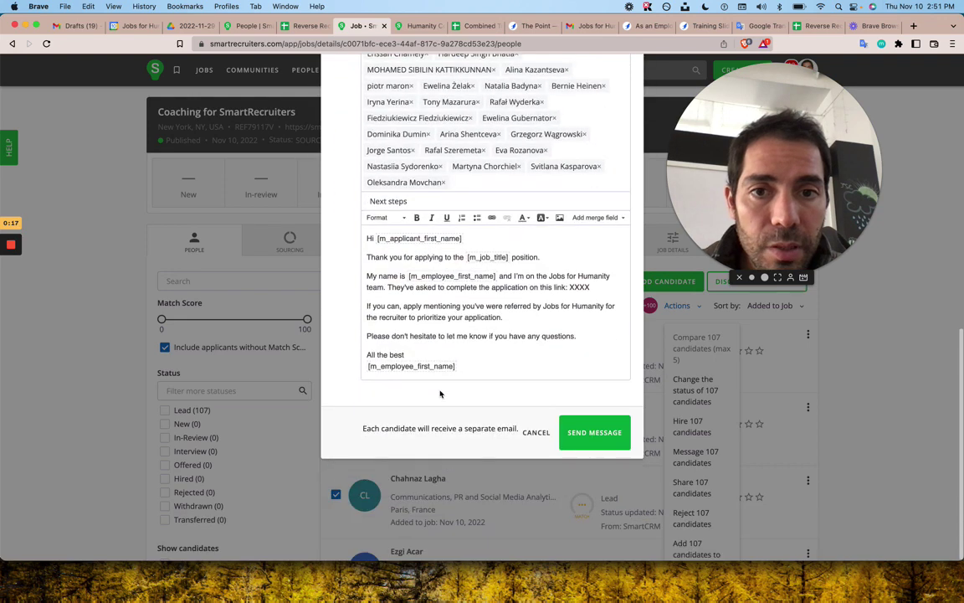
click(407, 256)
drag(366, 257, 576, 335)
text(I'd like)
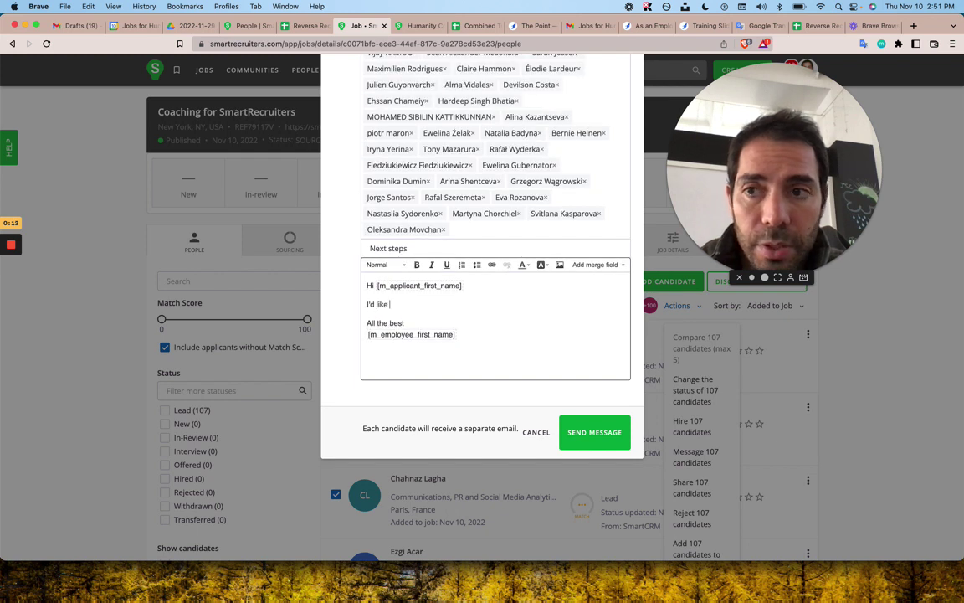